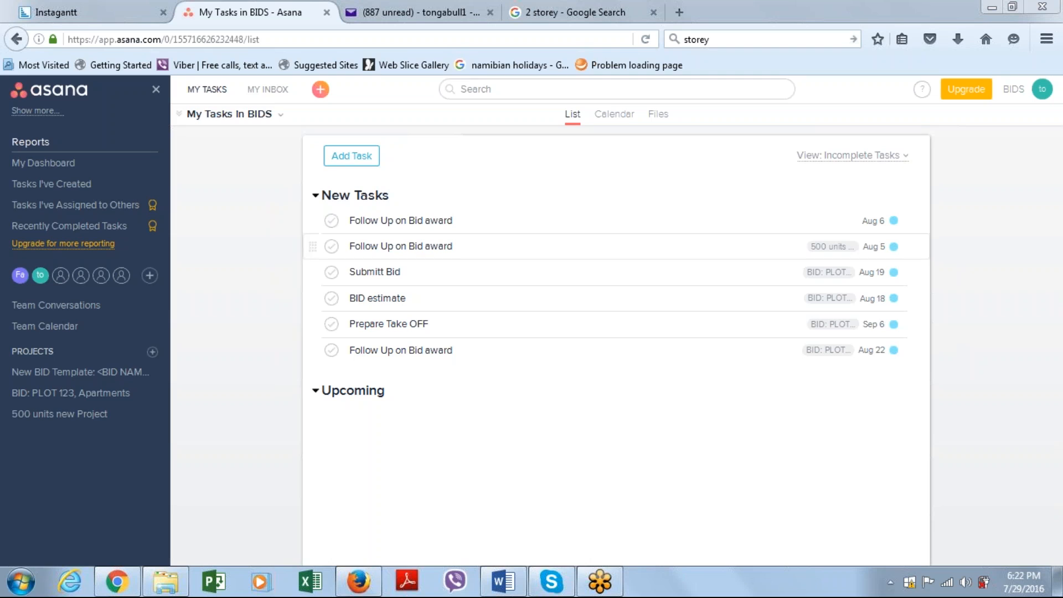
Copy the New BID Template project as a new project, leaving attachments and tags out of the copy
left_click(73, 378)
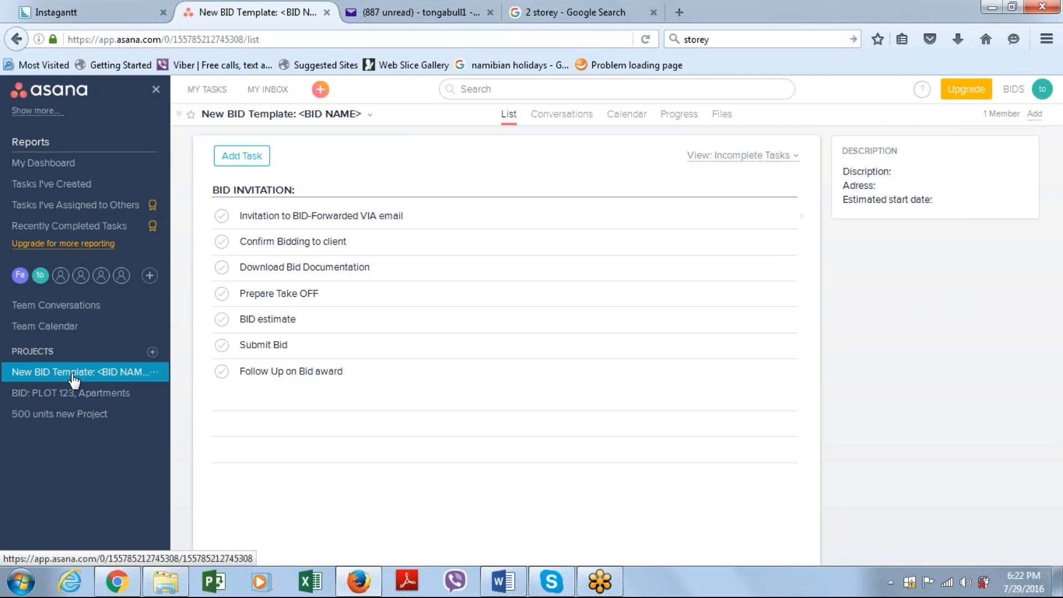
left_click(156, 372)
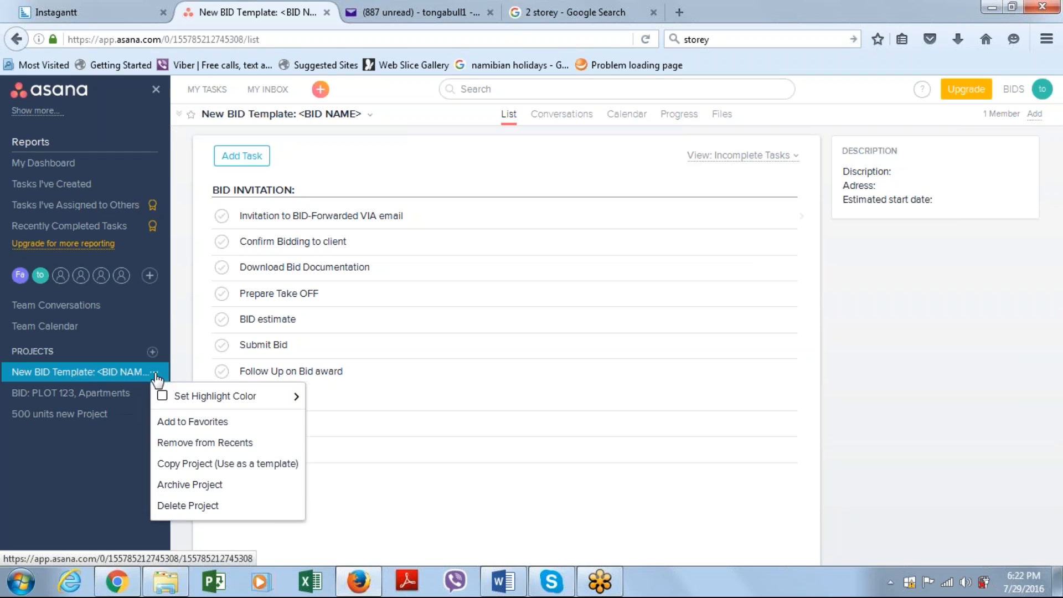
left_click(200, 468)
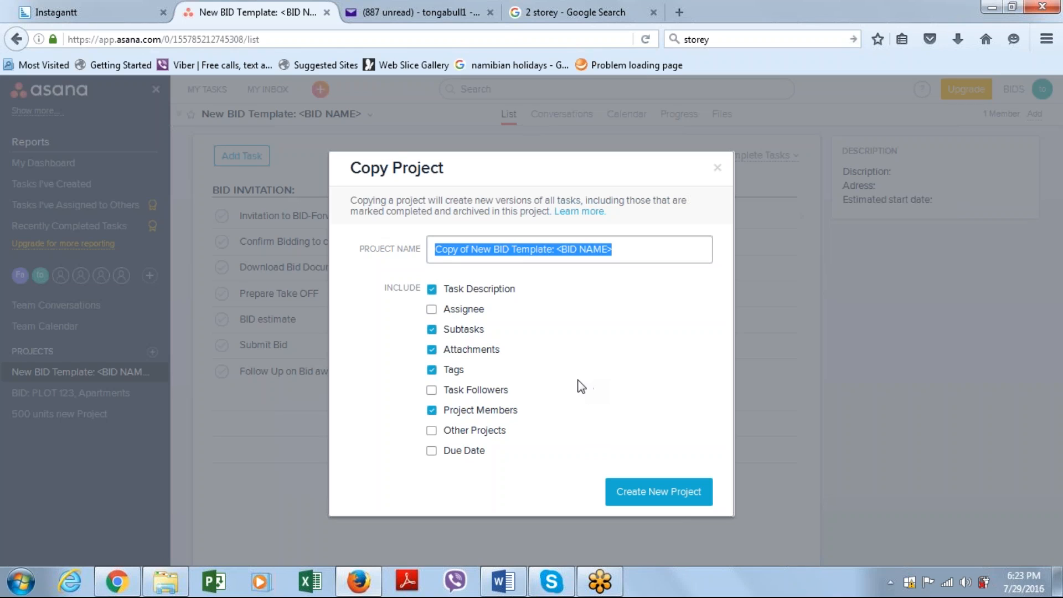
left_click(432, 331)
left_click(431, 349)
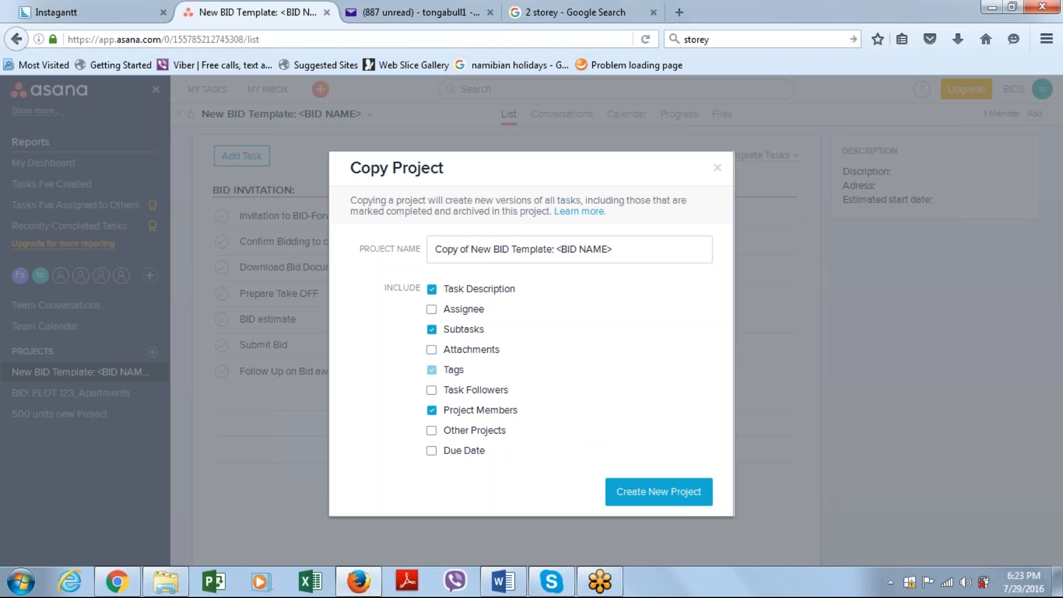
left_click(431, 371)
left_click(642, 489)
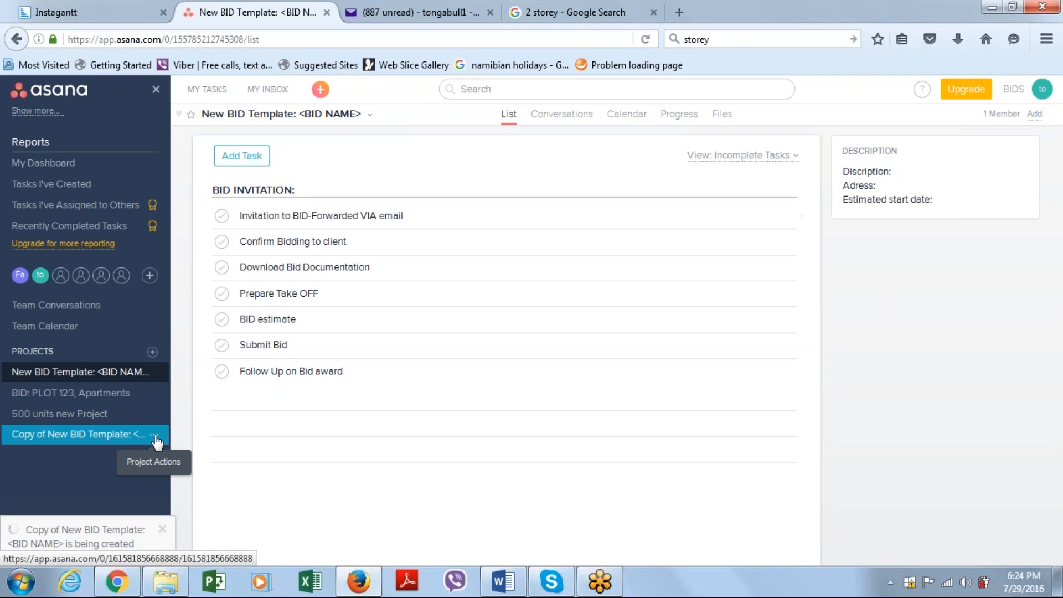
Open the copied template project and change its name to New 3 bed House
left_click(370, 114)
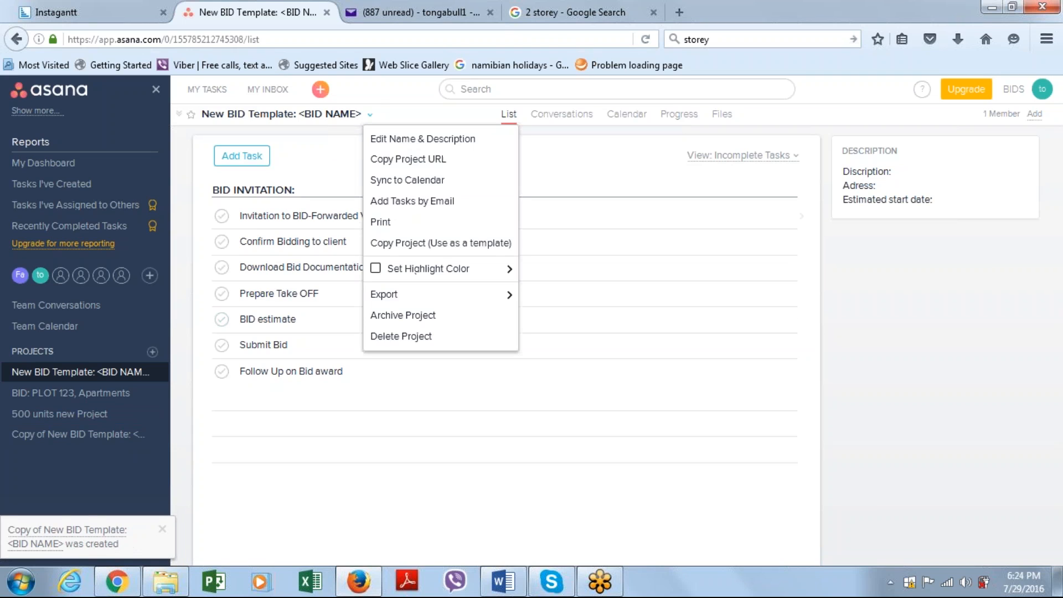
left_click(66, 438)
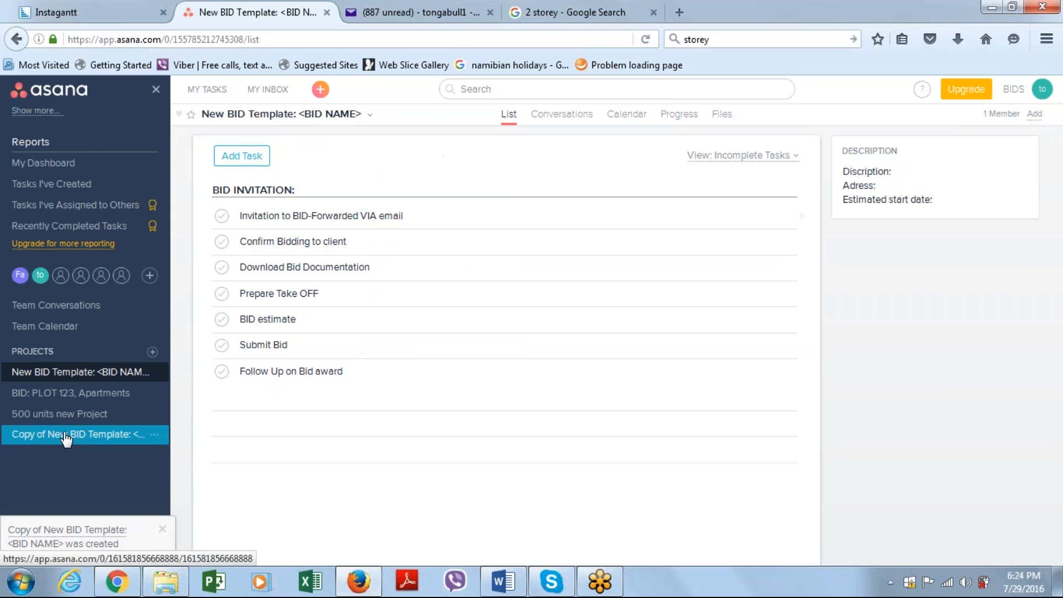
left_click(66, 436)
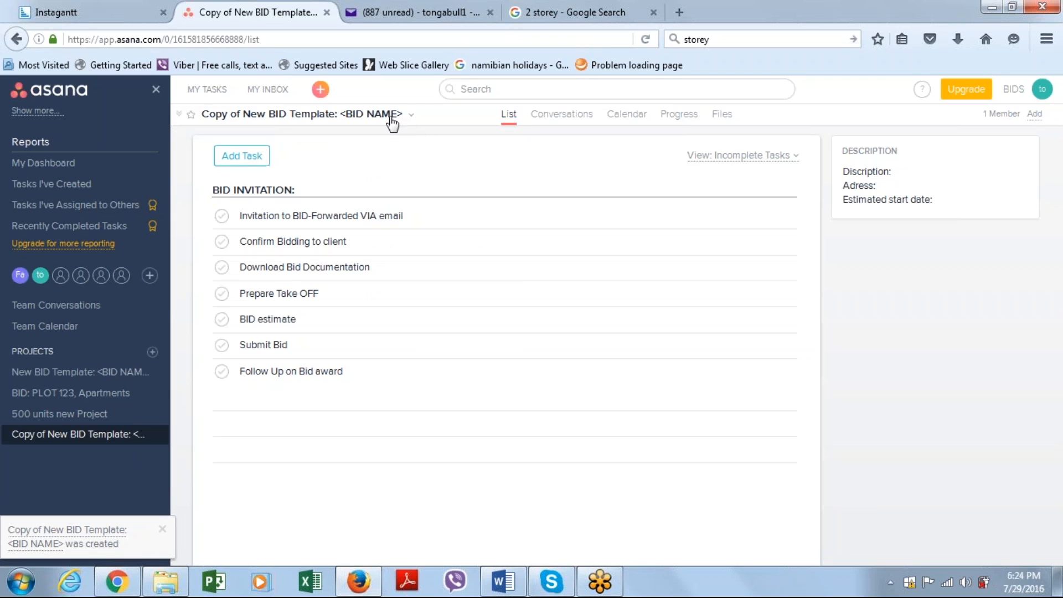
left_click(411, 116)
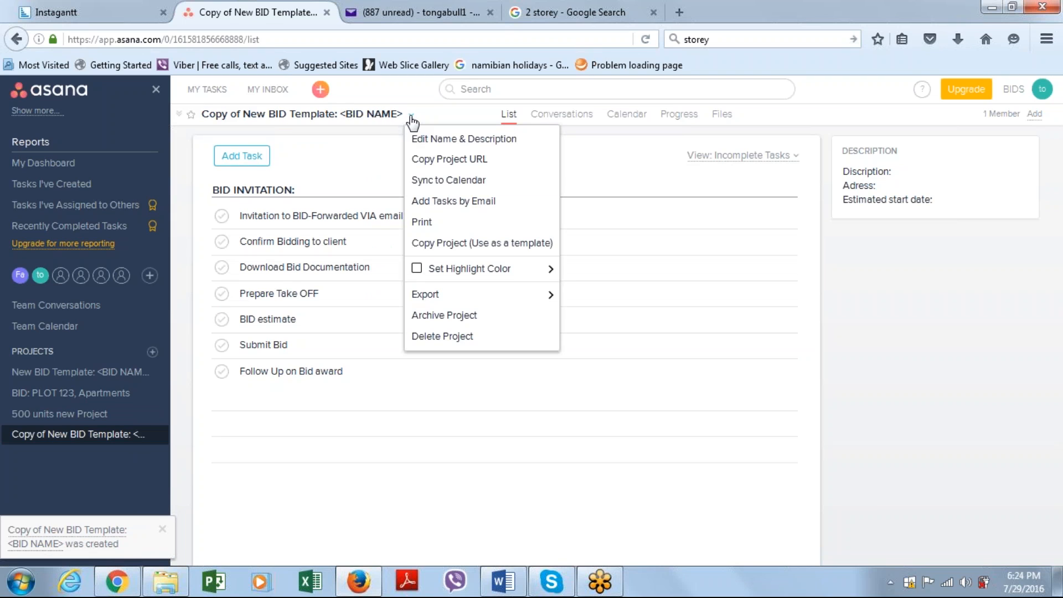
left_click(420, 145)
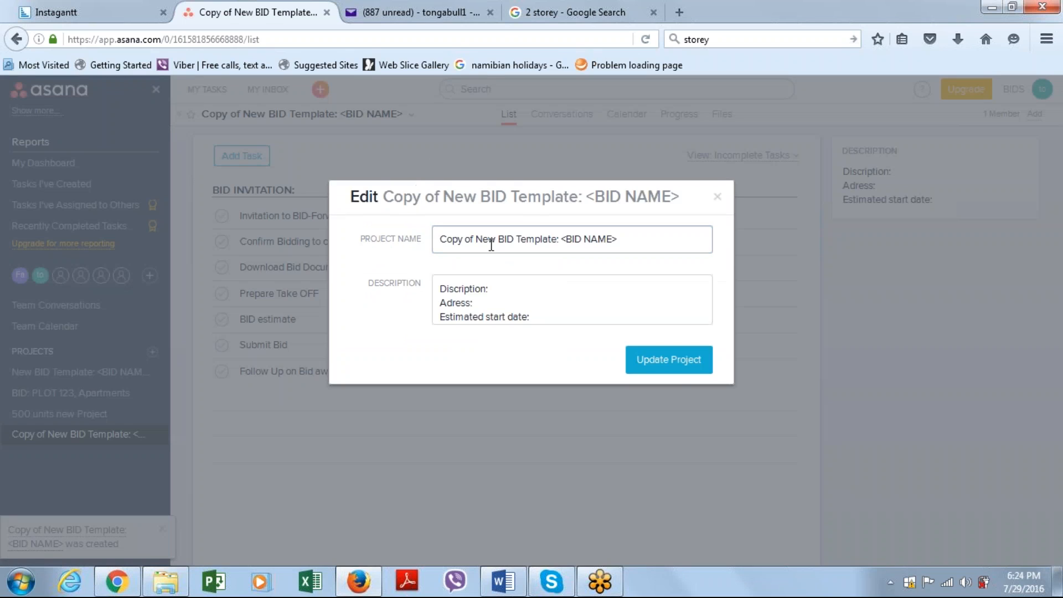
left_click_drag(624, 242, 426, 229)
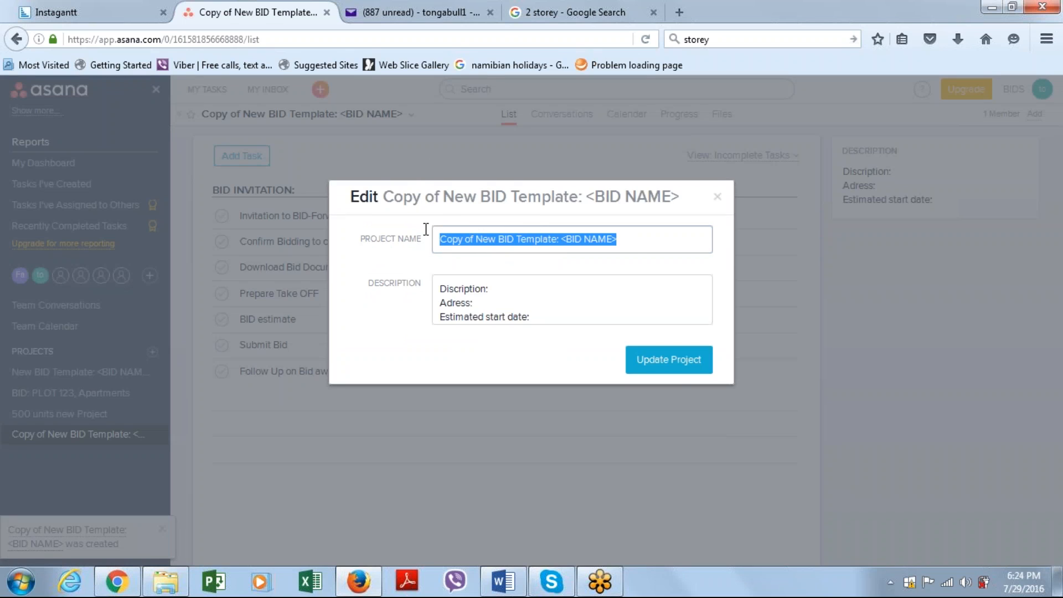
type("New")
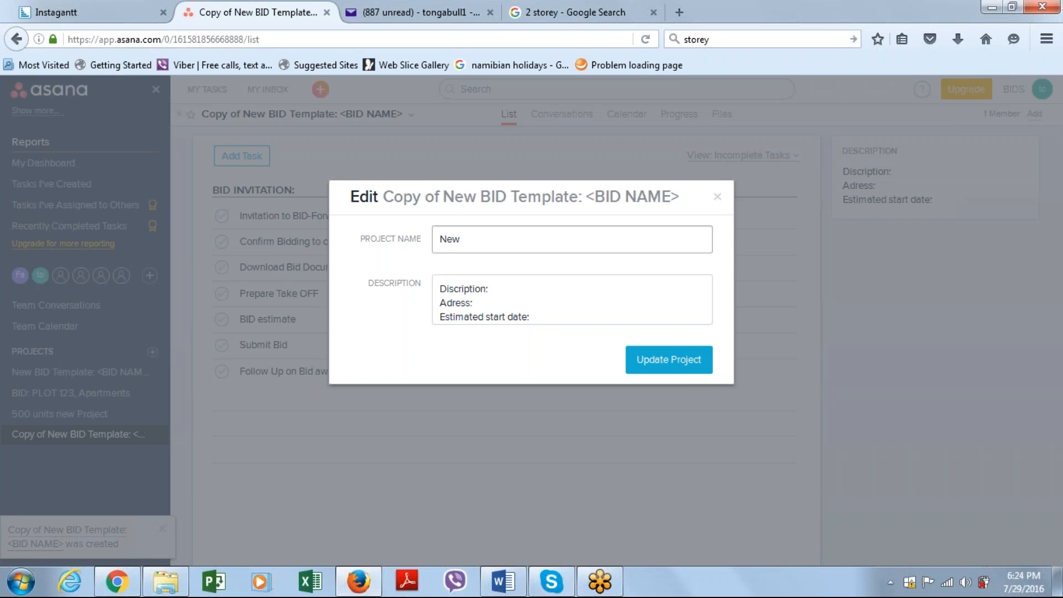
type(" 3 bed House")
Complete the project description with 2 storey House, the site's address and estimated start date Dec 2016, and update the project
left_click(511, 292)
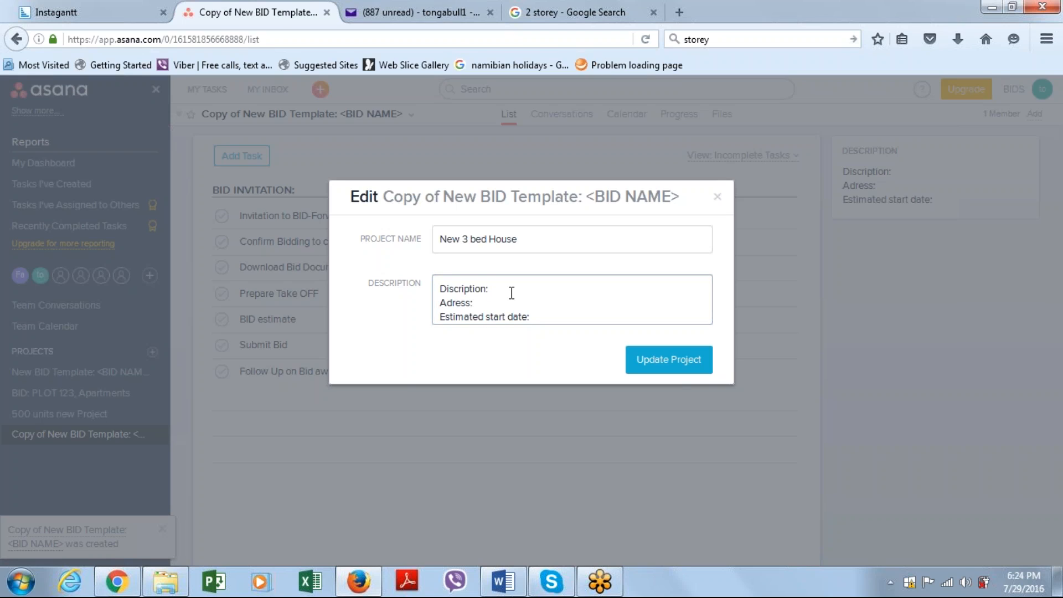
type("2 storey House")
left_click(494, 305)
type("Plot 101")
left_click(546, 318)
type("Dec 2016")
left_click(641, 361)
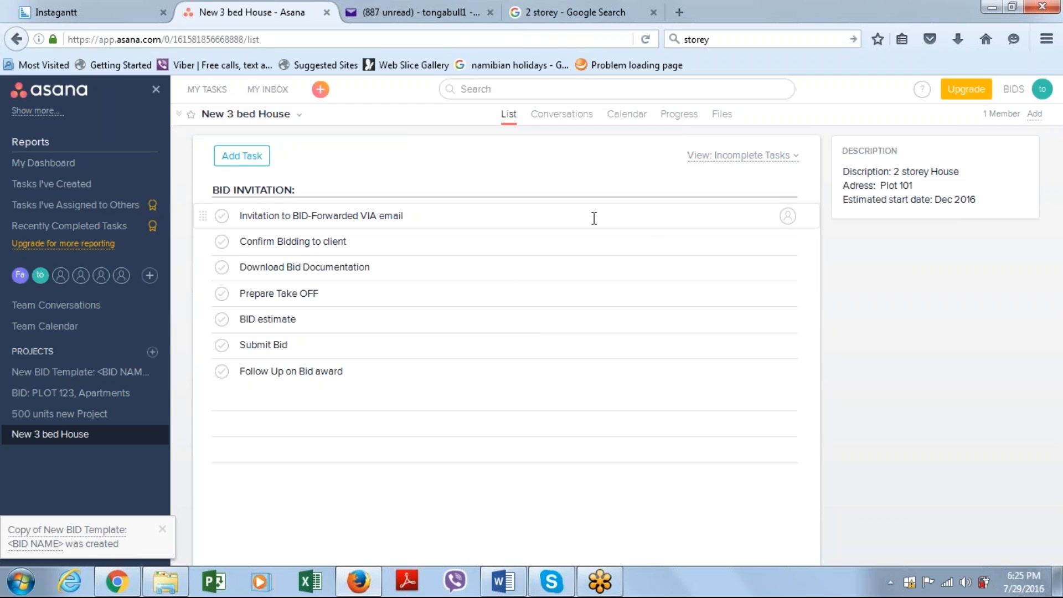
Assign the Confirm Bidding to client task to yourself and Download Bid Documentation to the other team member
left_click(570, 247)
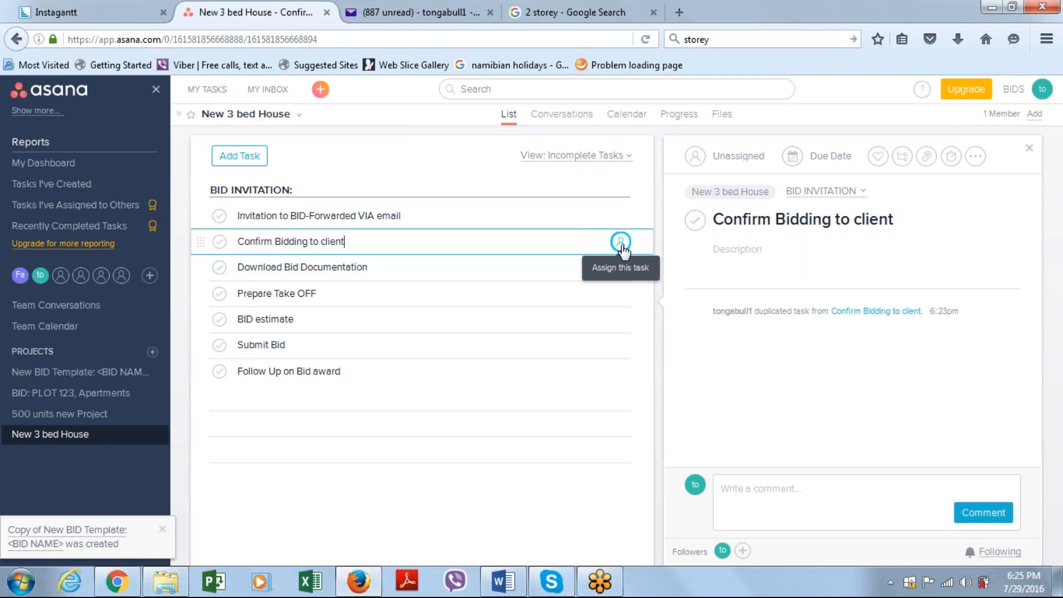
left_click(620, 242)
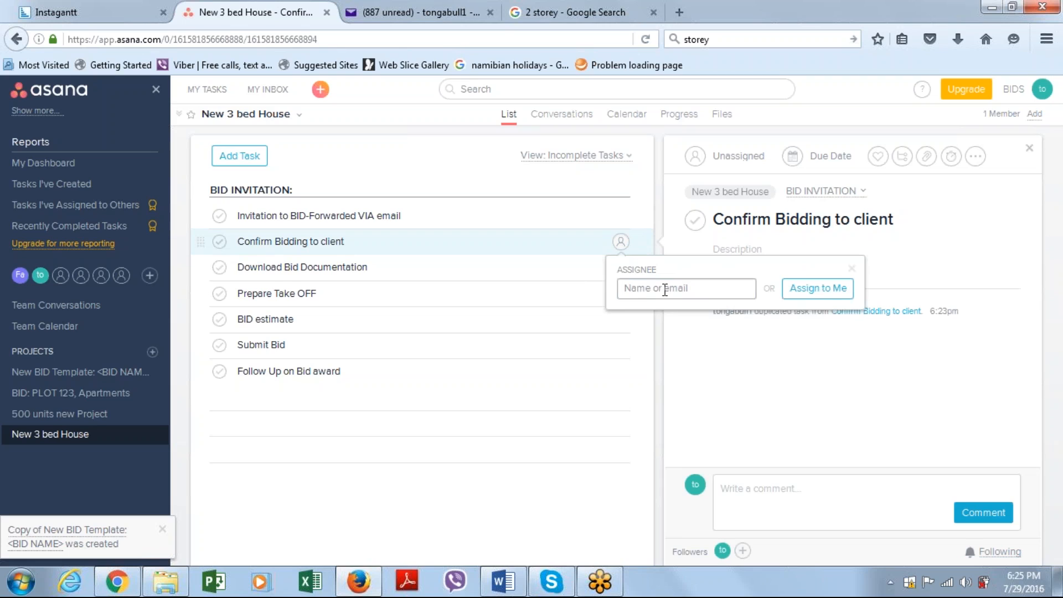
type("t")
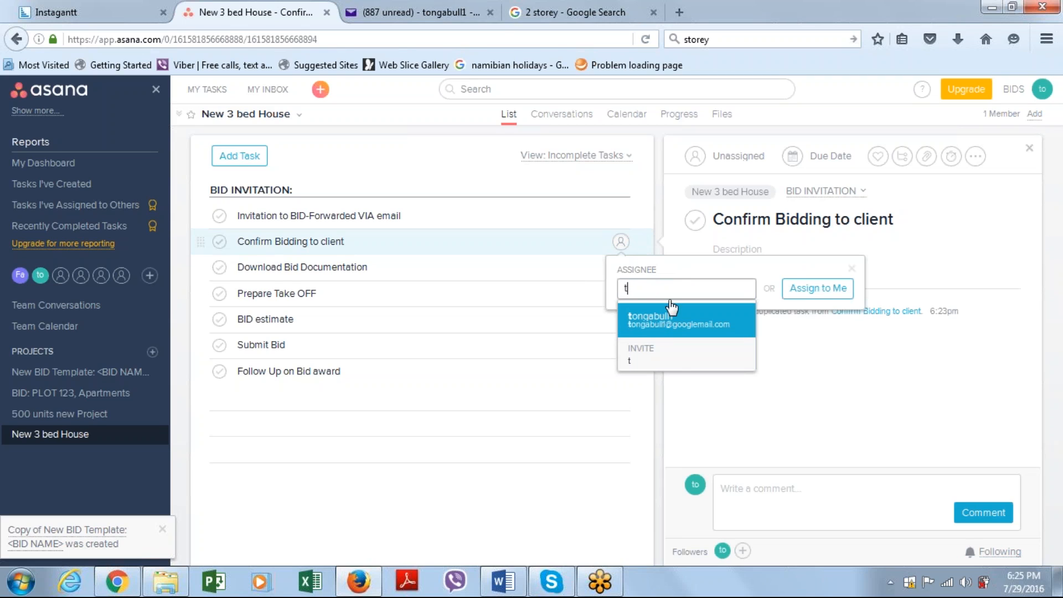
key("Return")
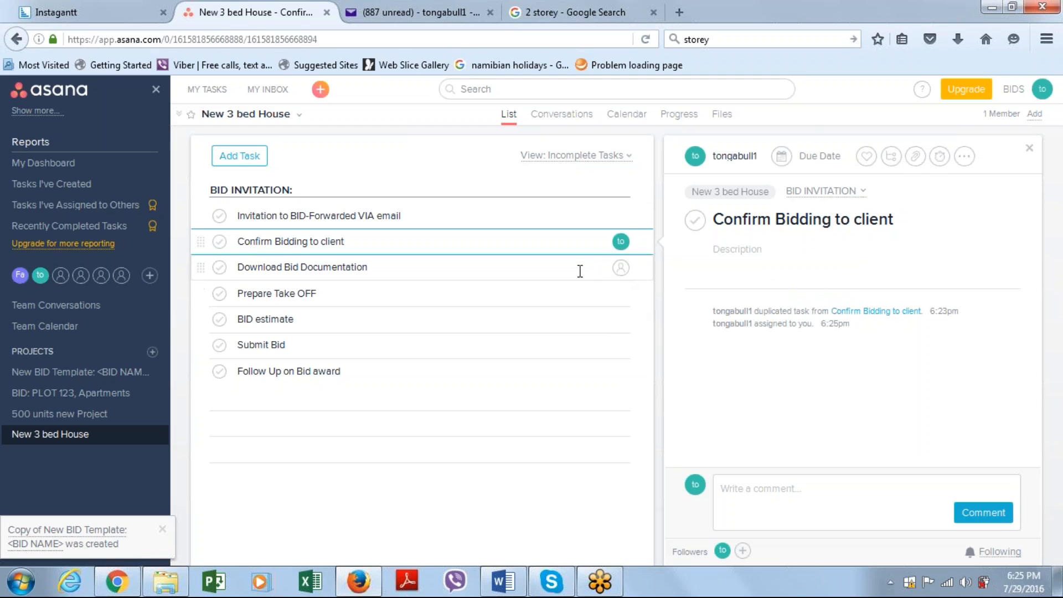
left_click(621, 269)
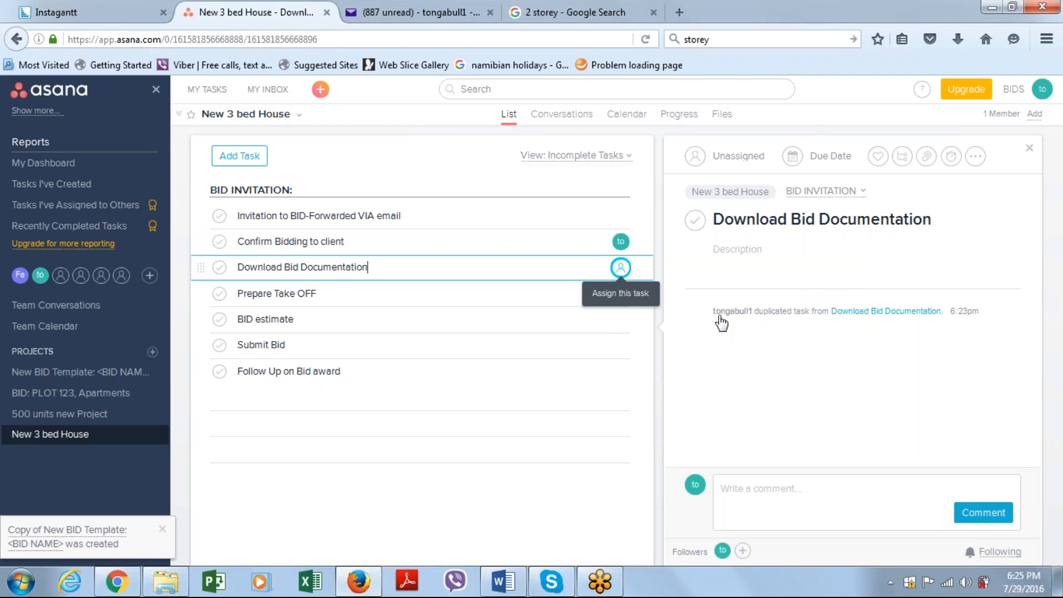
type("fa")
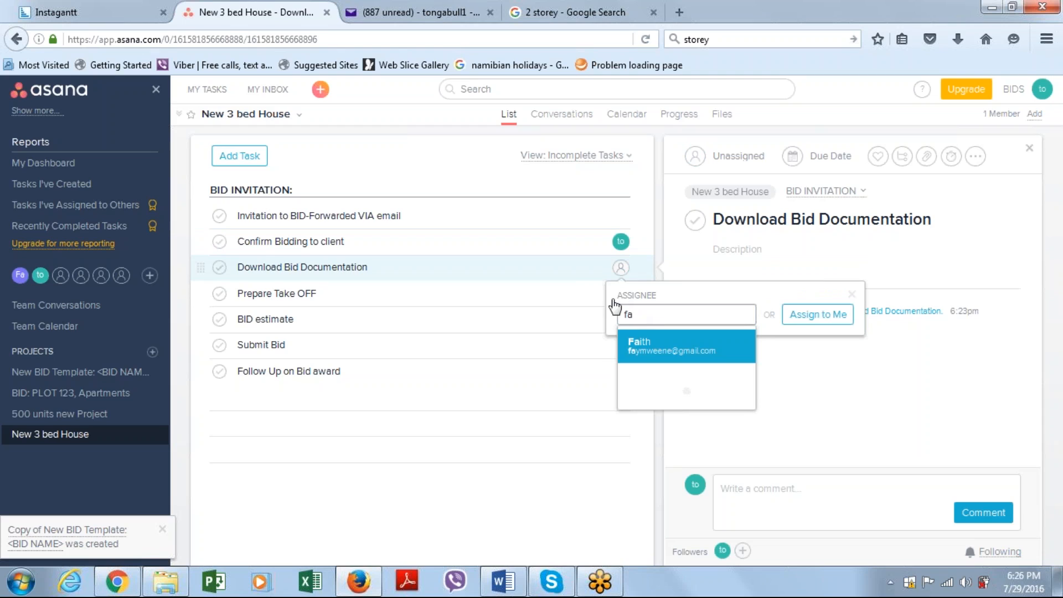
key("Return")
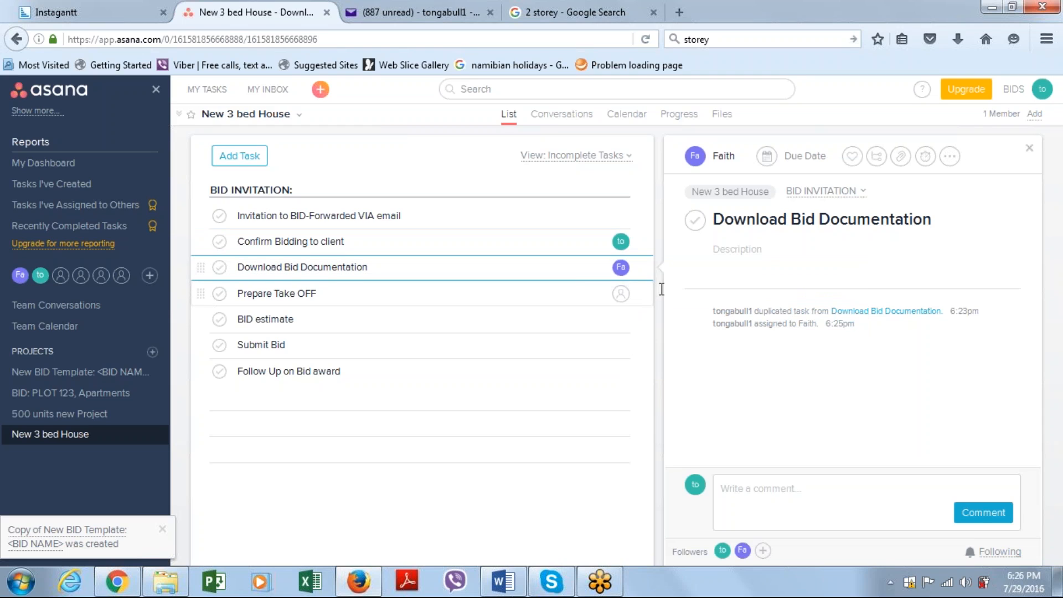
Assign the Prepare Take OFF and BID estimate tasks to yourself
left_click(637, 299)
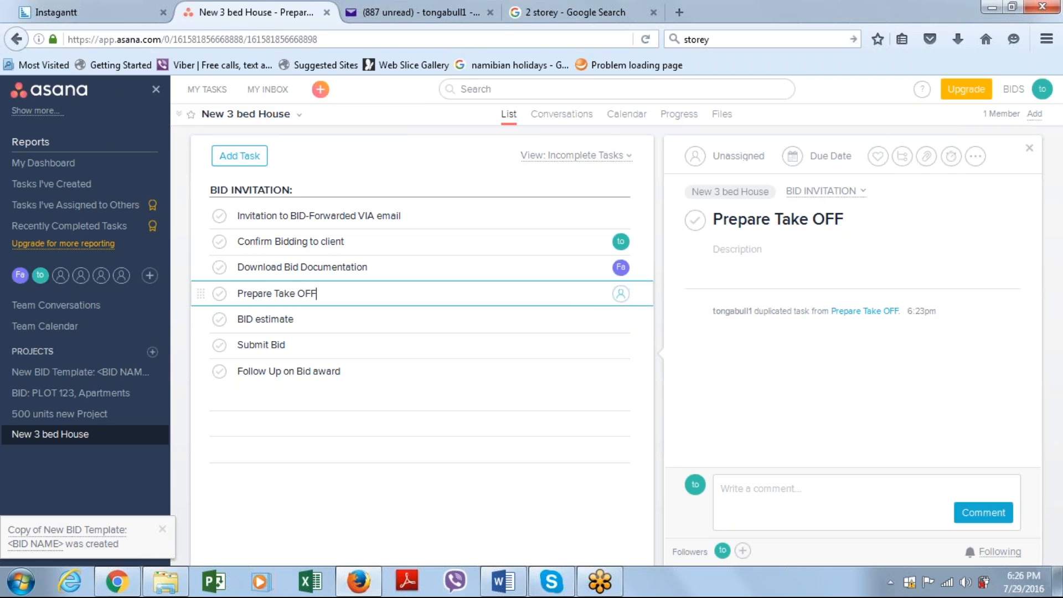
left_click(621, 294)
key("Tab")
key("Return")
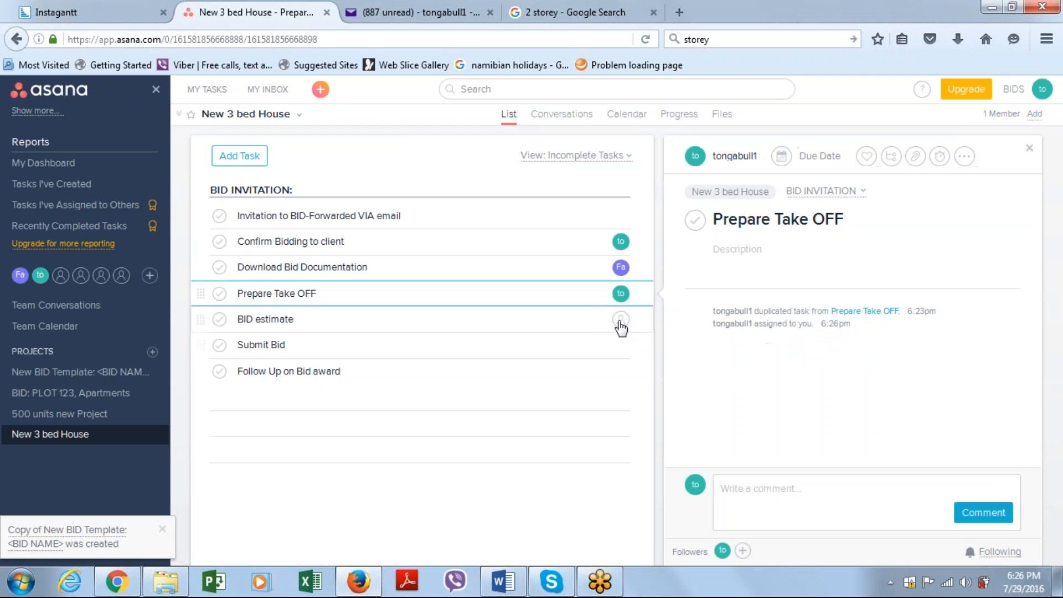
left_click(620, 320)
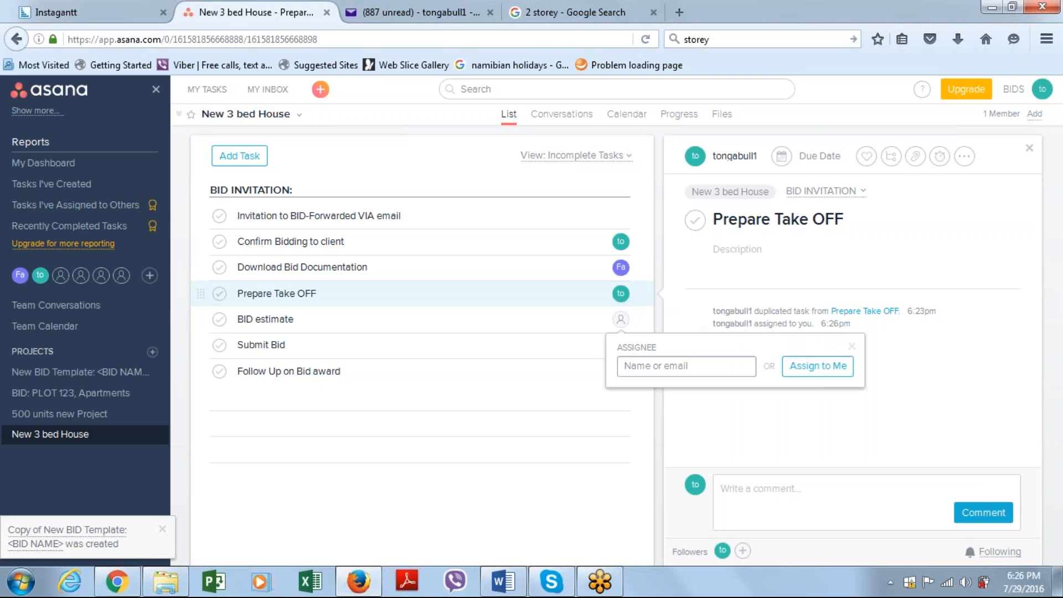
left_click(818, 366)
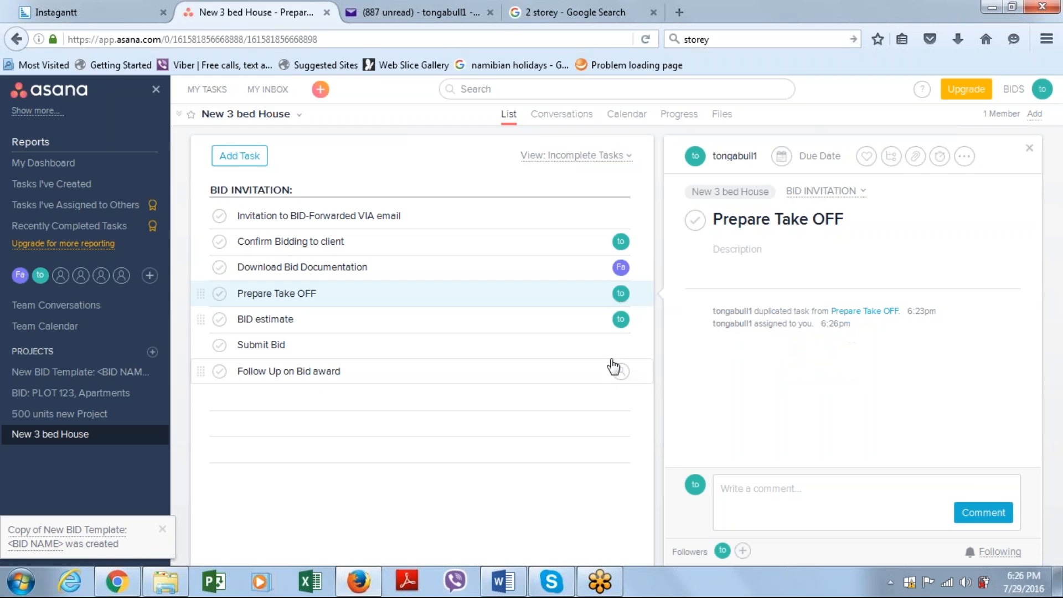
Assign the Submit Bid and Follow Up on Bid award tasks to the other team member
left_click(621, 345)
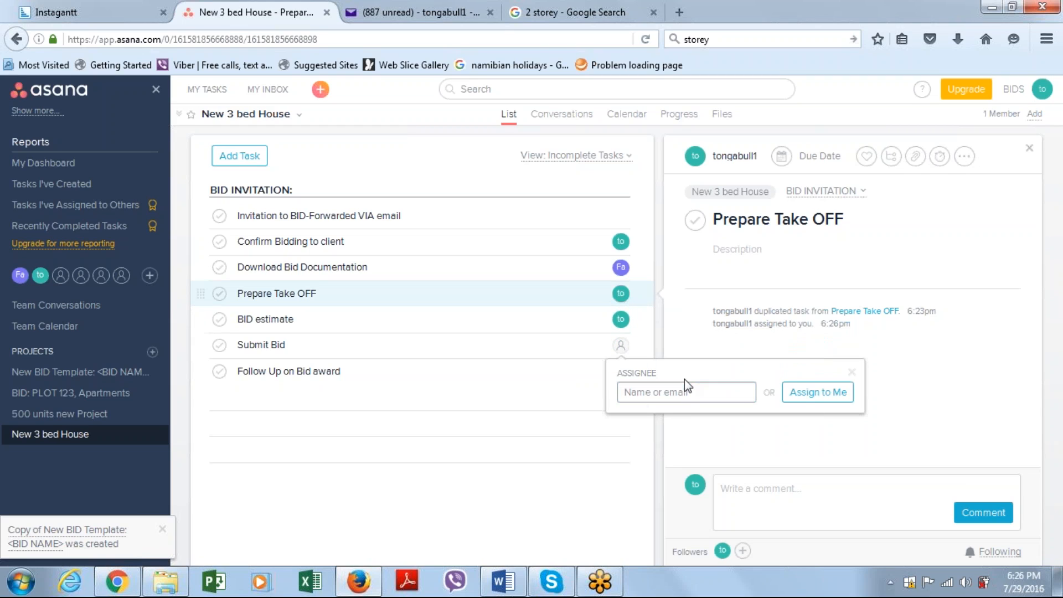
type("fa")
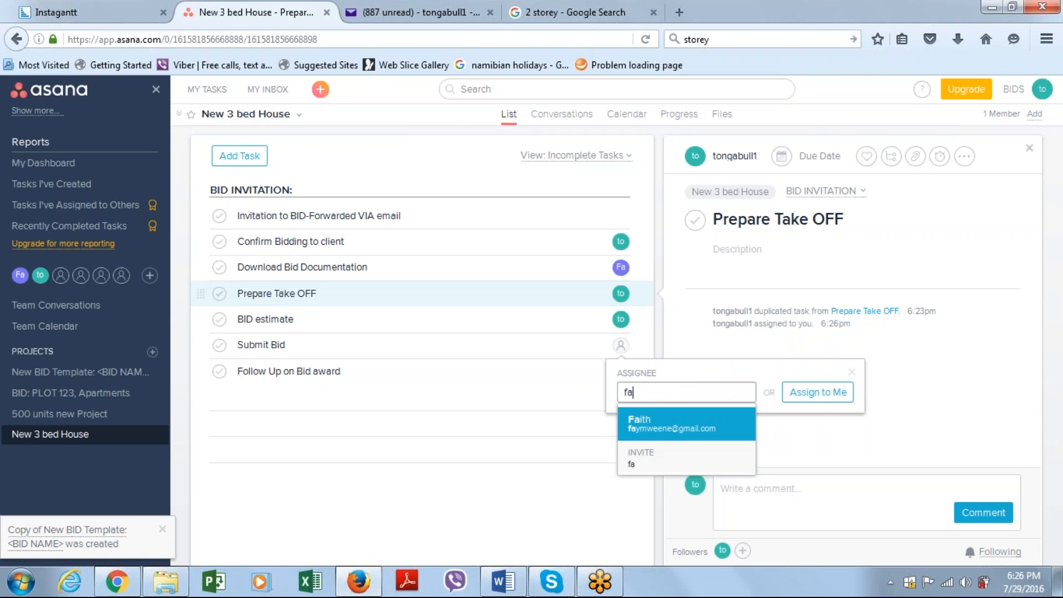
left_click(653, 420)
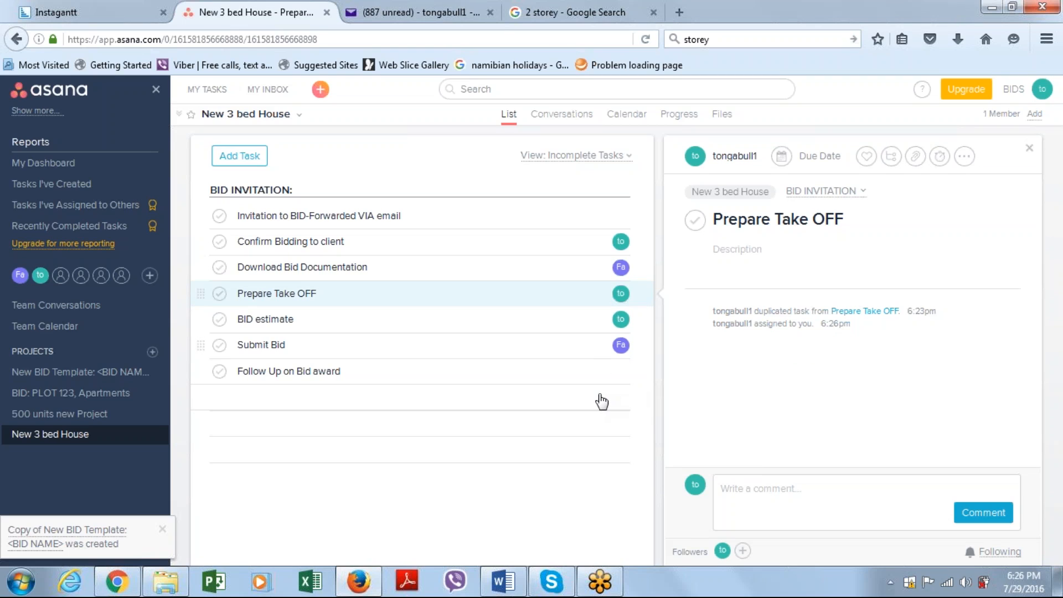
left_click(621, 371)
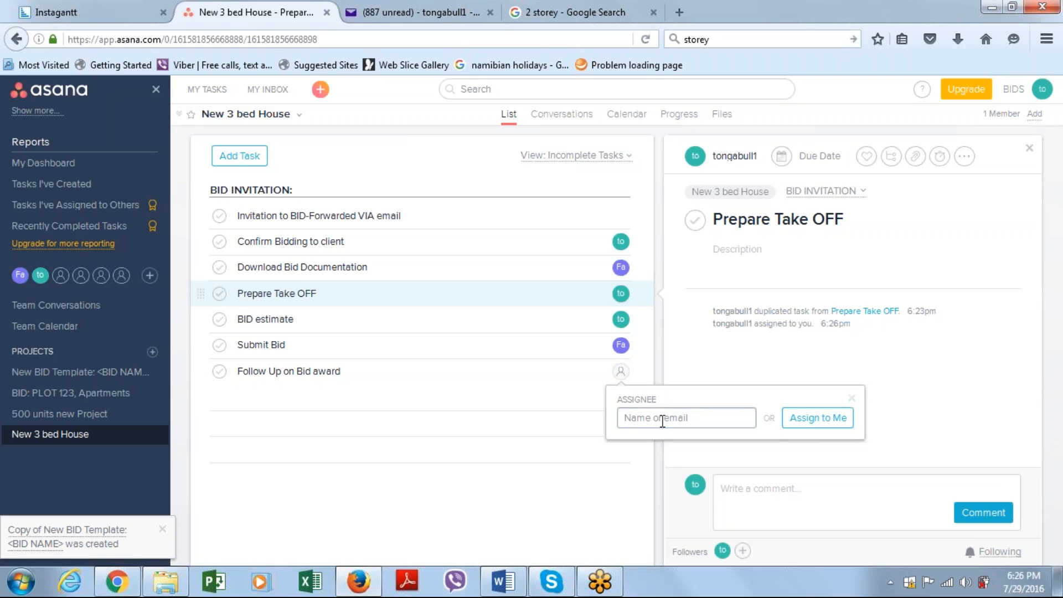
type("fa")
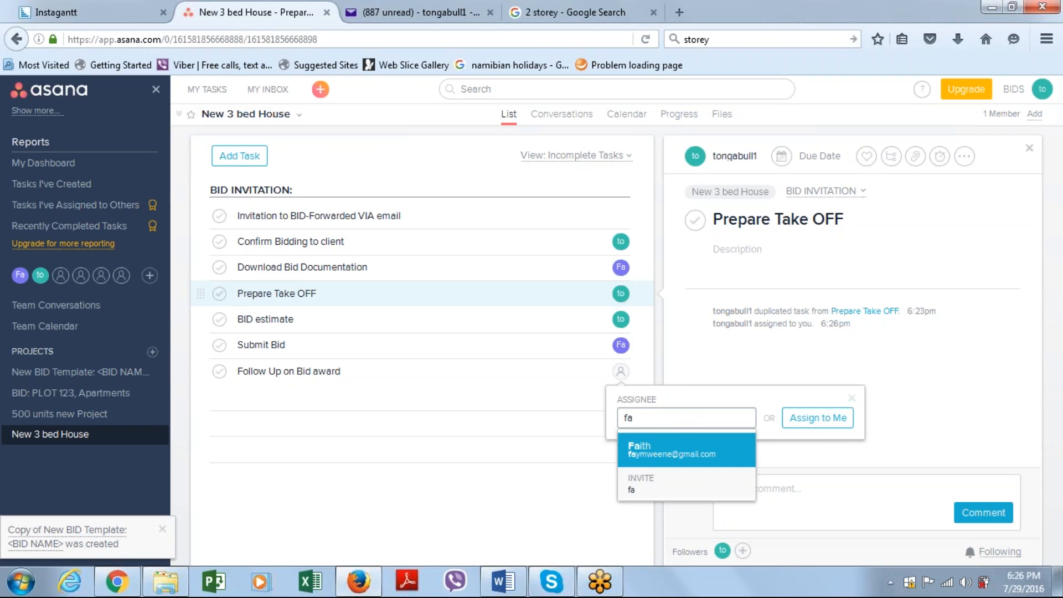
left_click(685, 448)
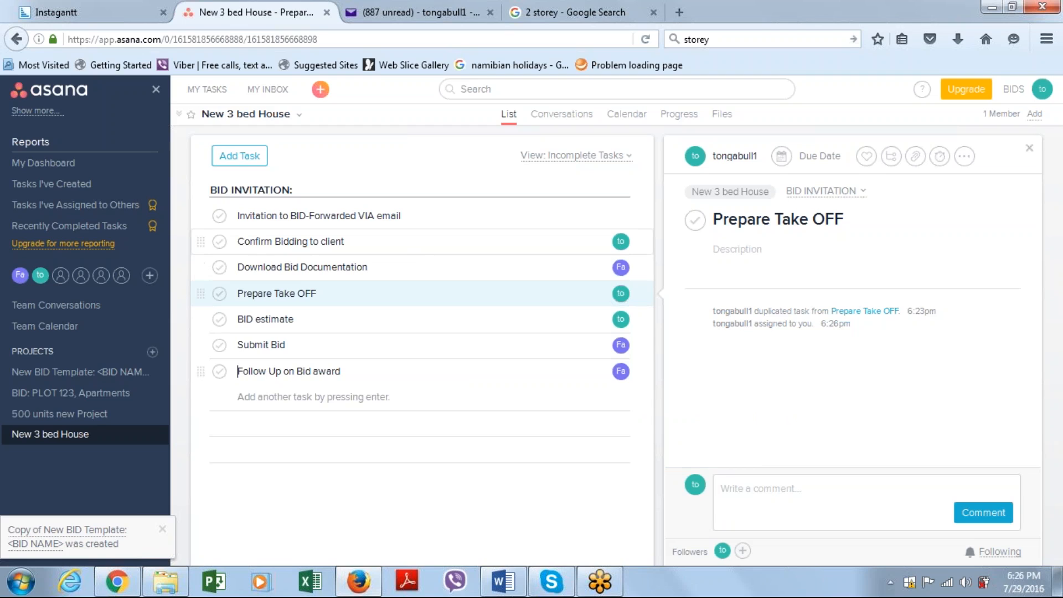
Set the due date of the Submit Bid task to August 5
left_click(422, 242)
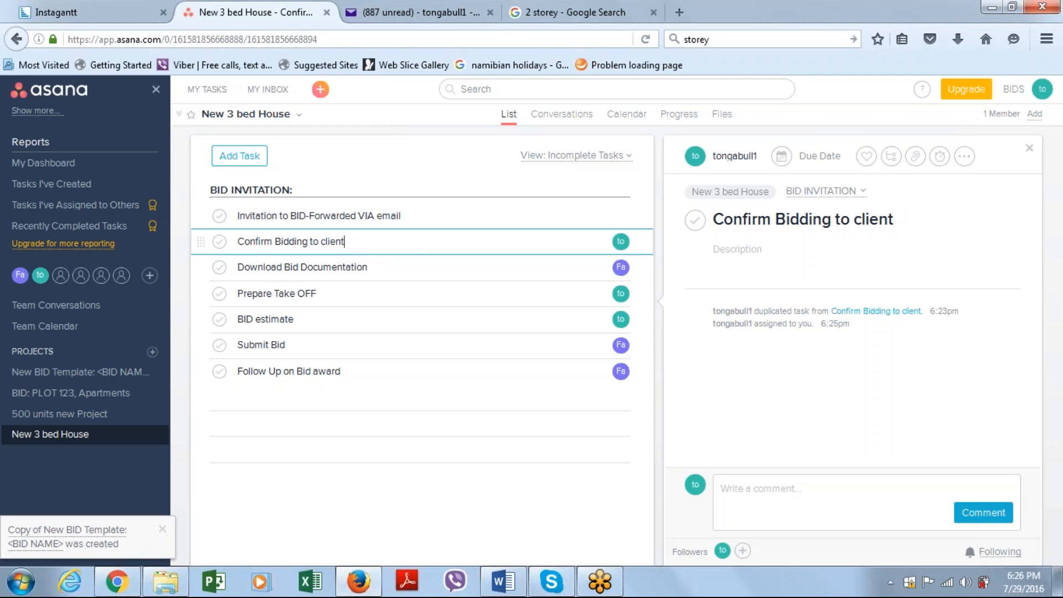
left_click(446, 343)
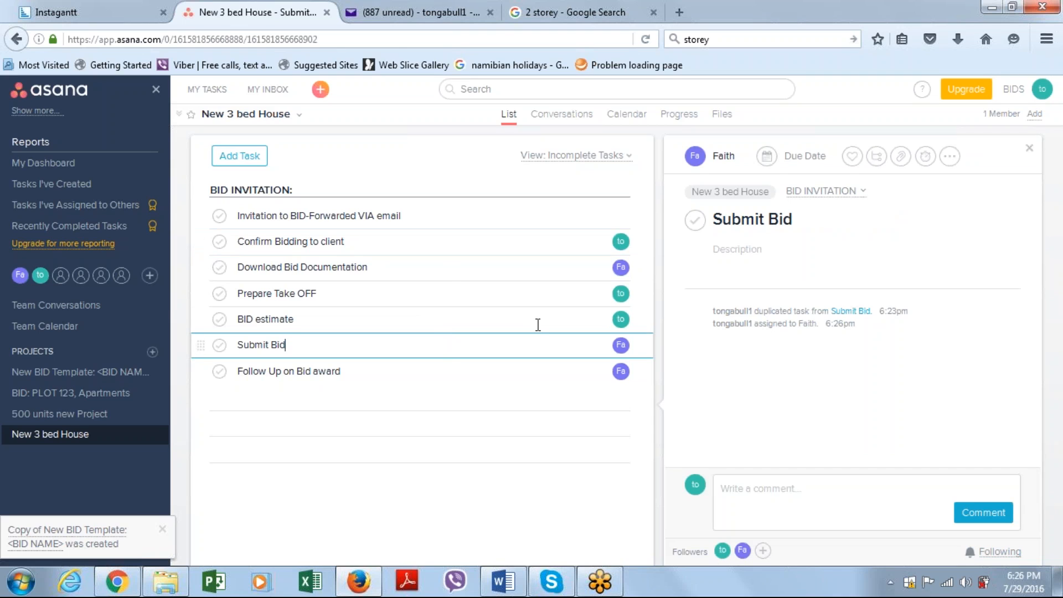
left_click(802, 164)
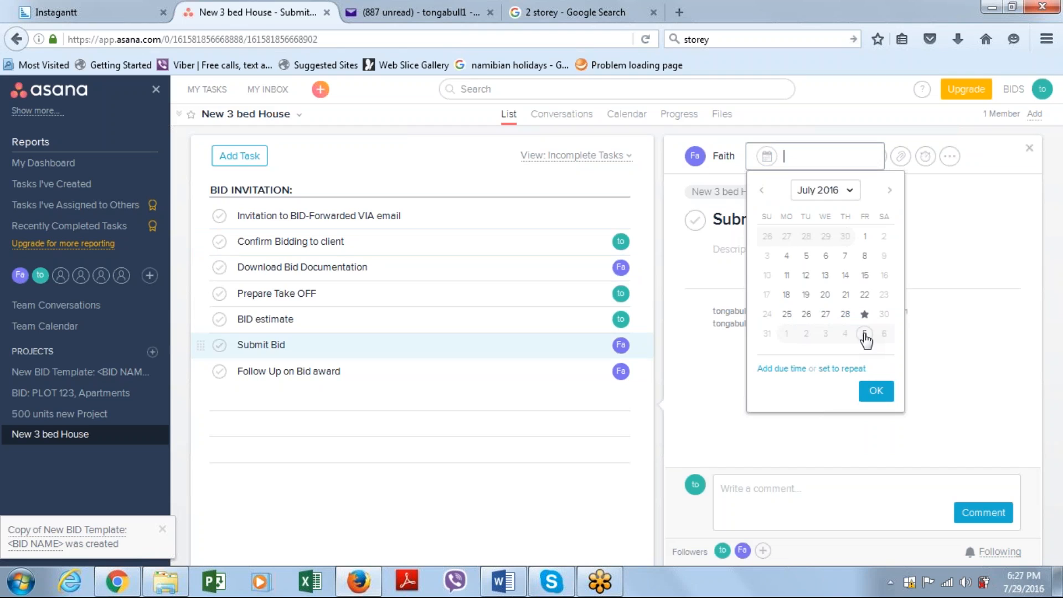
left_click(864, 333)
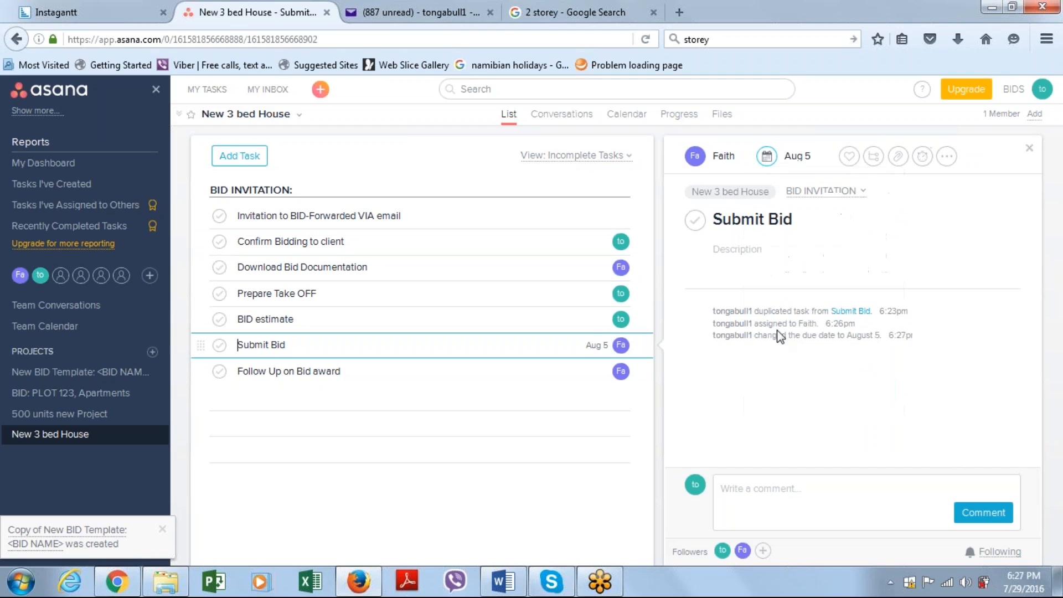
Set the due dates of BID estimate to August 4 and Prepare Take OFF to August 3
left_click(588, 319)
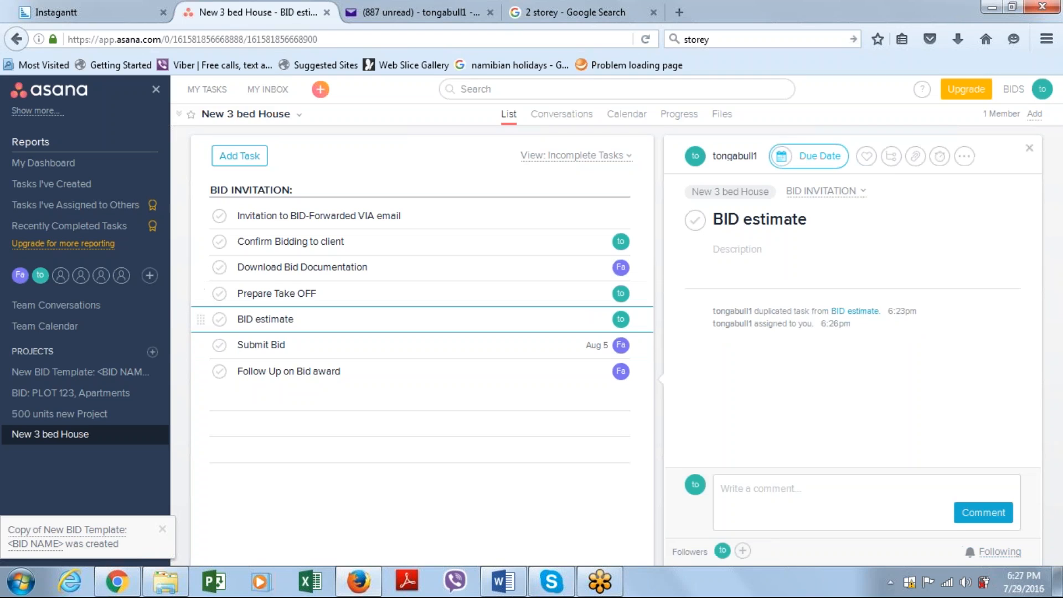
left_click(781, 156)
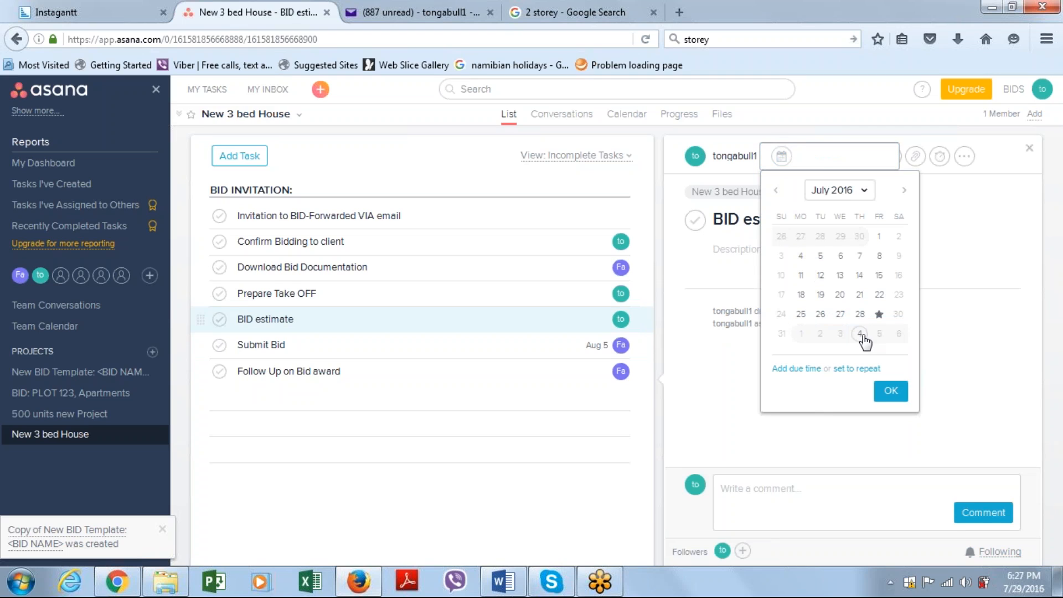
left_click(707, 313)
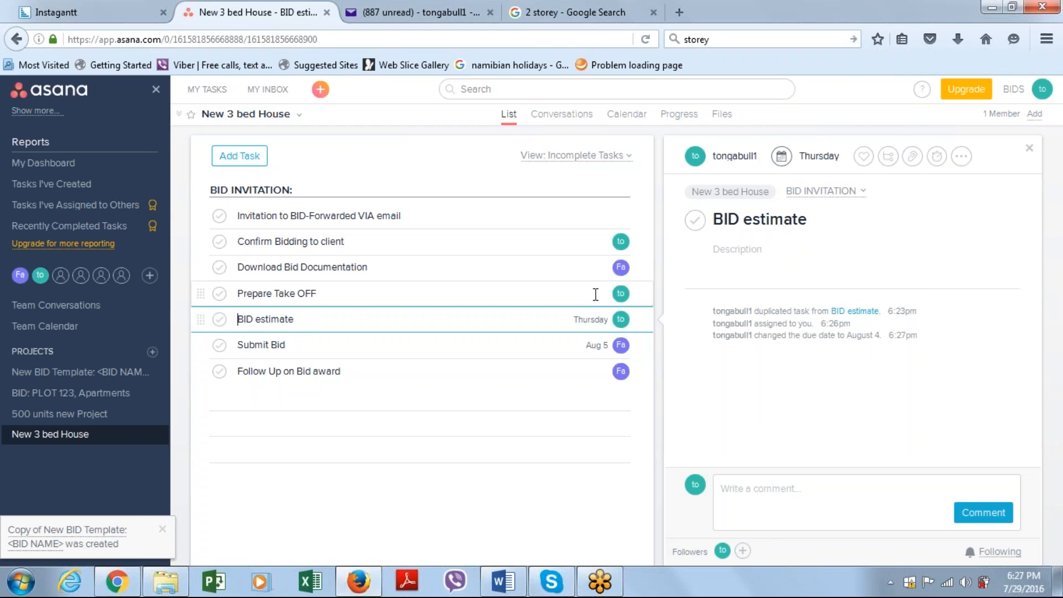
left_click(595, 294)
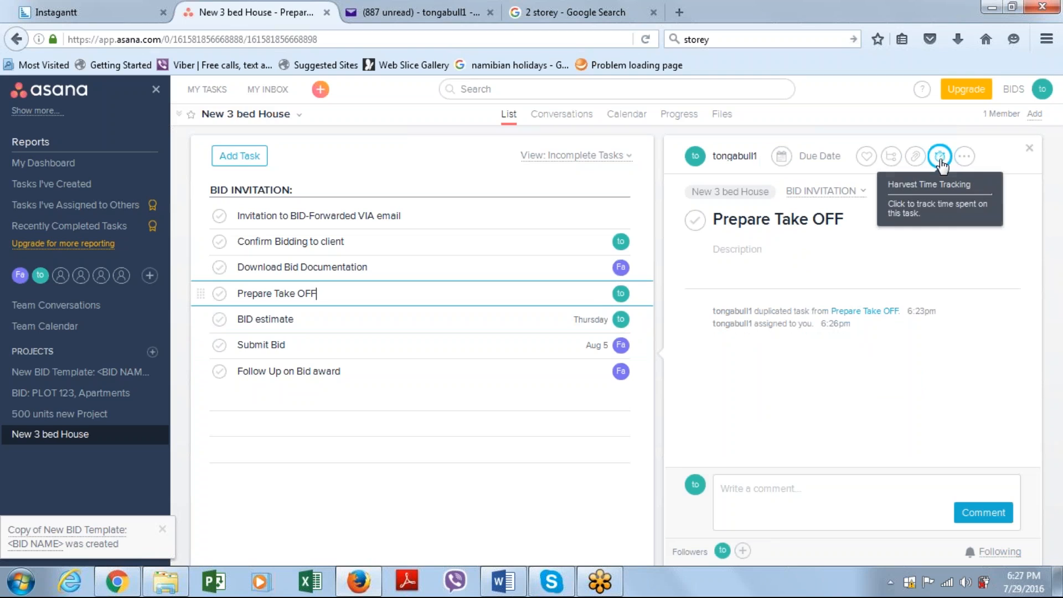
left_click(798, 159)
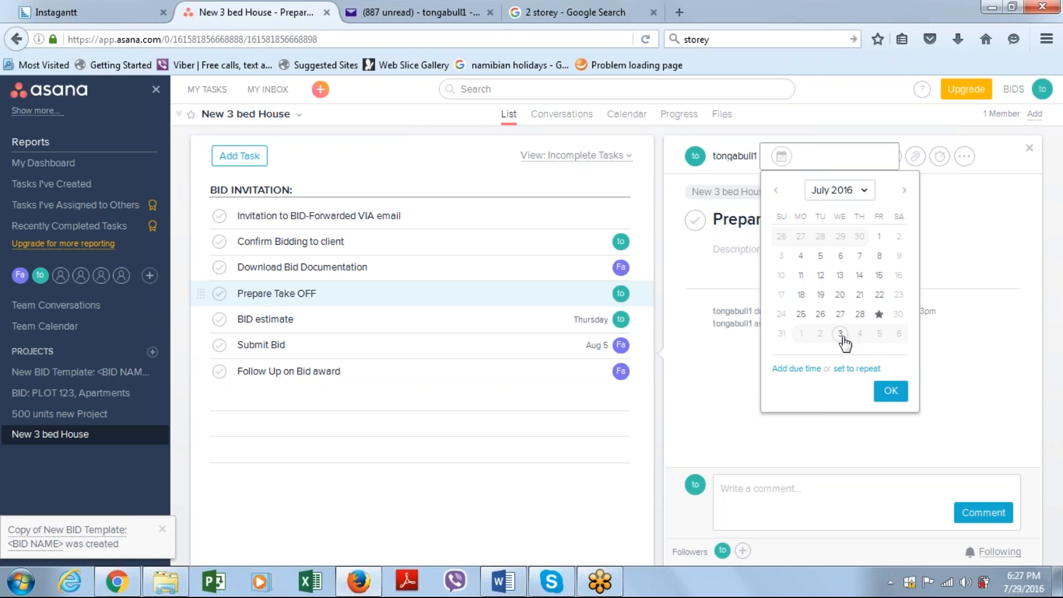
left_click(839, 333)
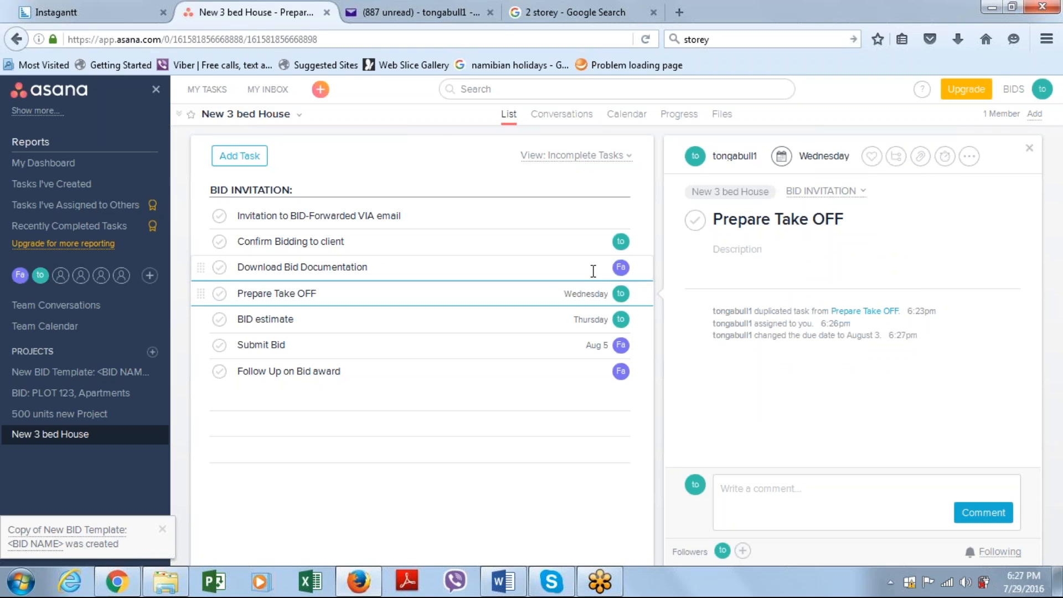
Set the due dates of Download Bid Documentation and Confirm Bidding to client to today, July 29
left_click(576, 268)
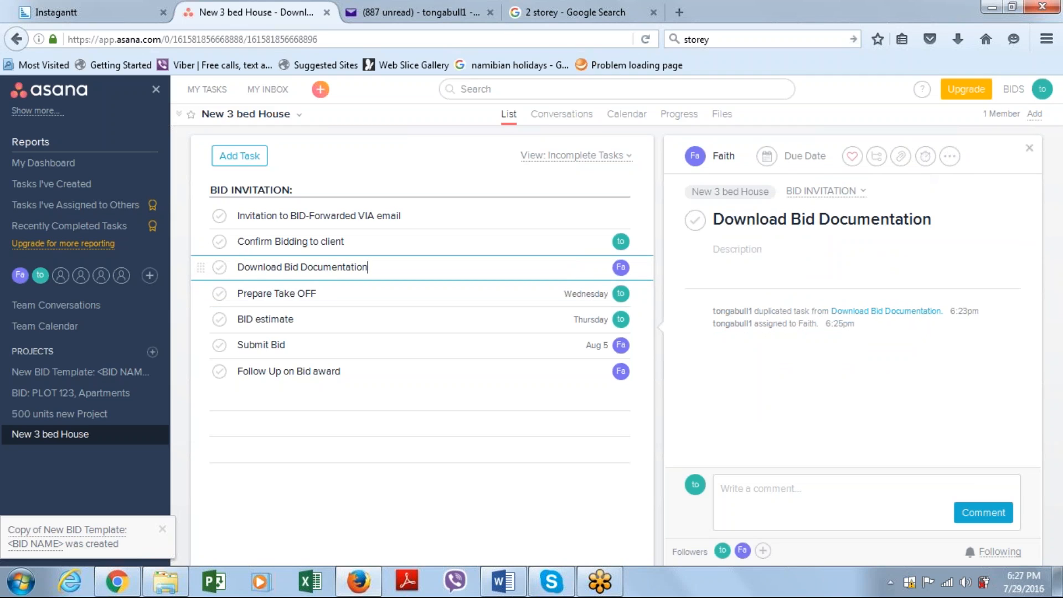
left_click(776, 160)
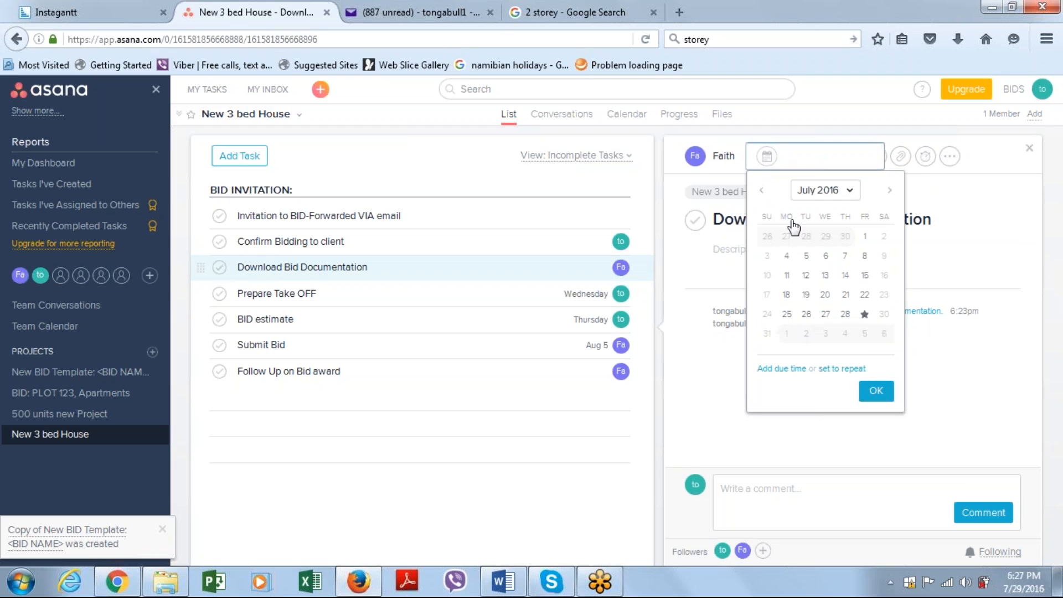
left_click(864, 315)
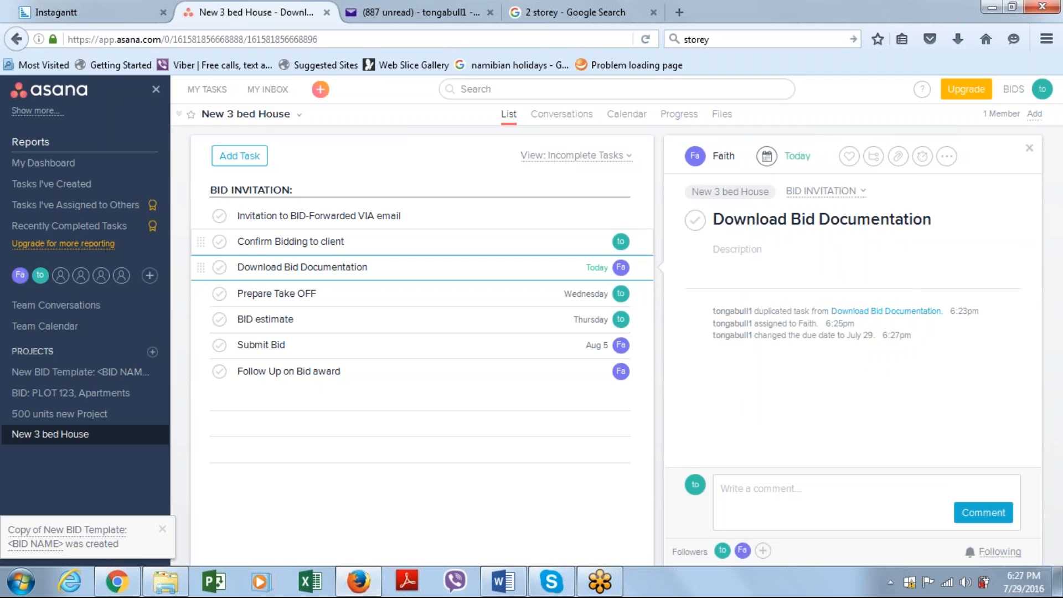
left_click(564, 244)
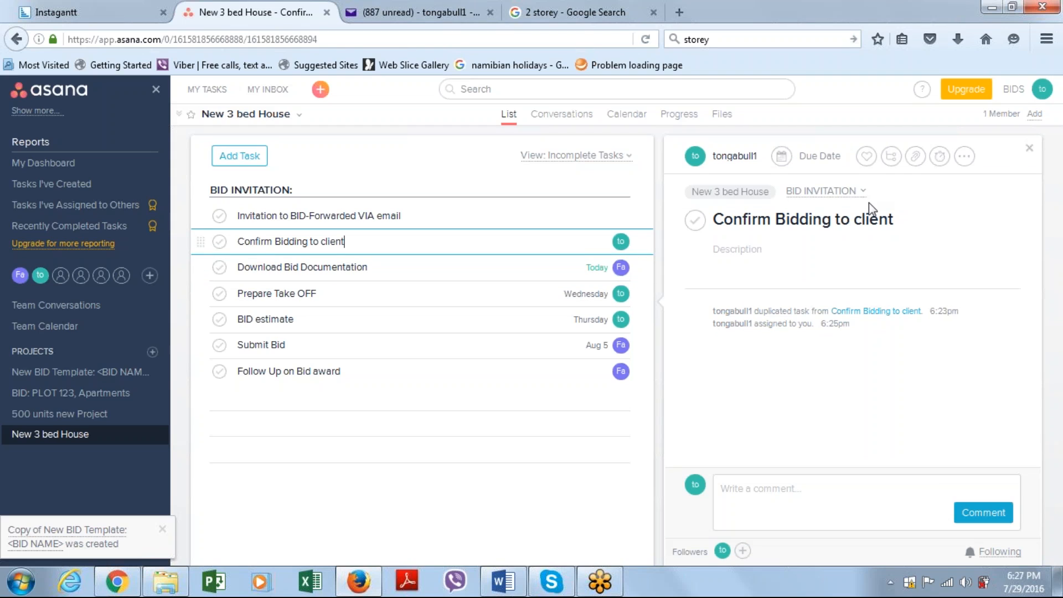
left_click(780, 165)
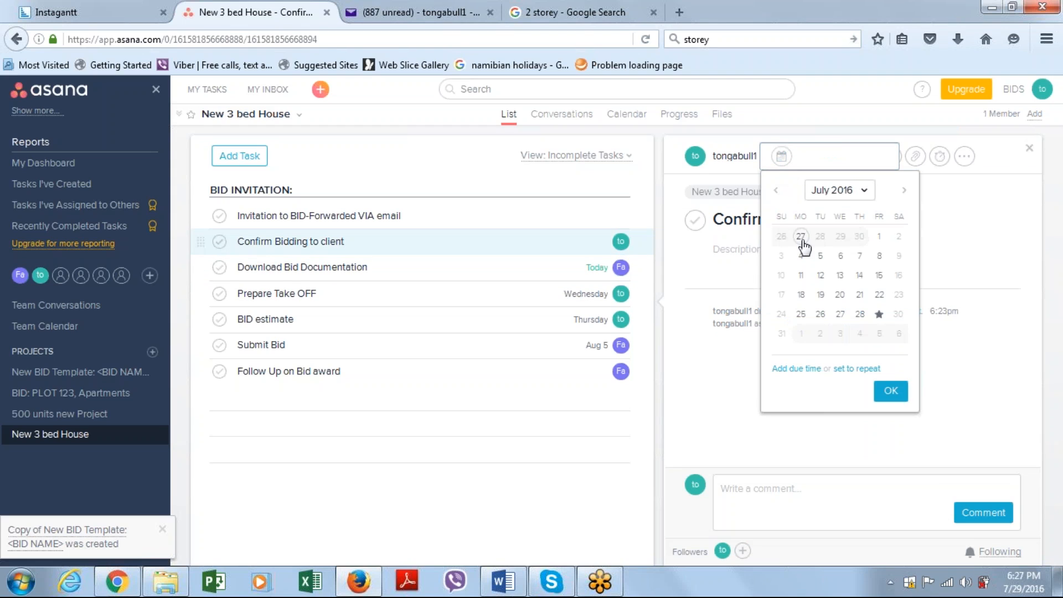
left_click(879, 315)
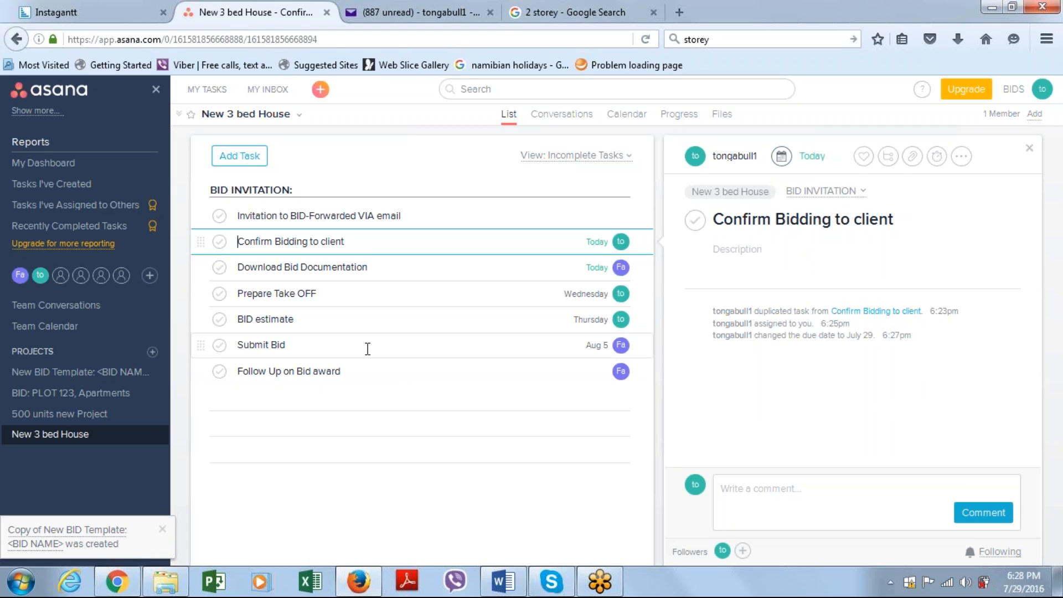
Post a comment on the Submit Bid task with the line Att: Name and the email address for receiving bids
left_click(392, 347)
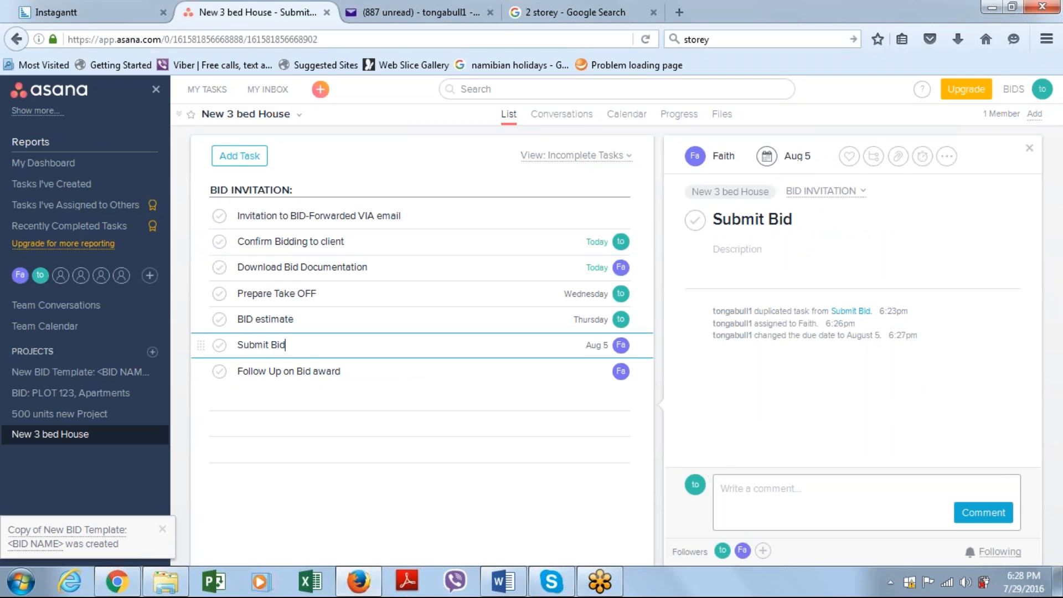
left_click(864, 492)
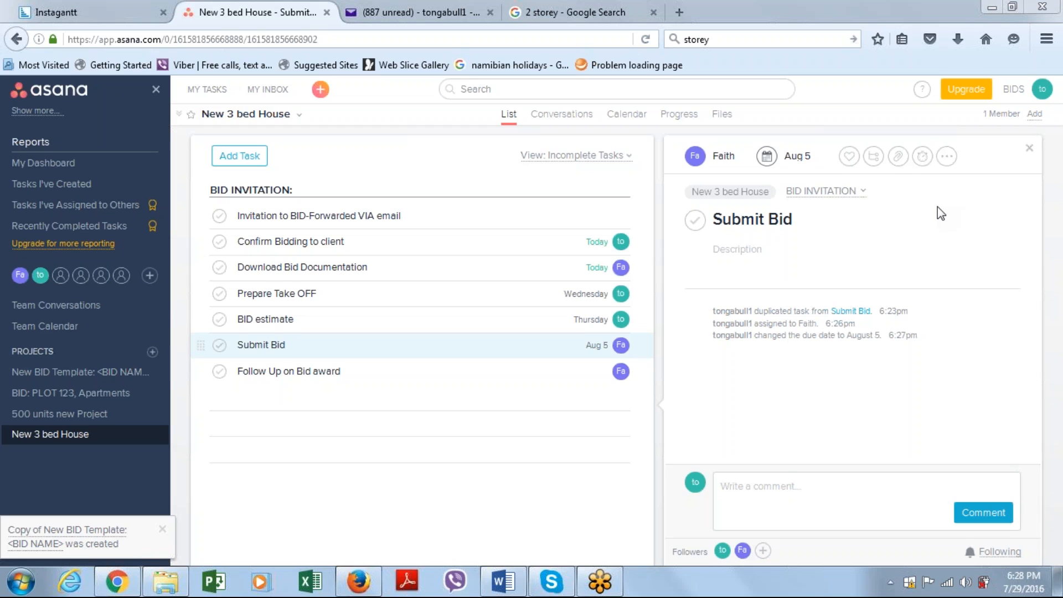
left_click(738, 486)
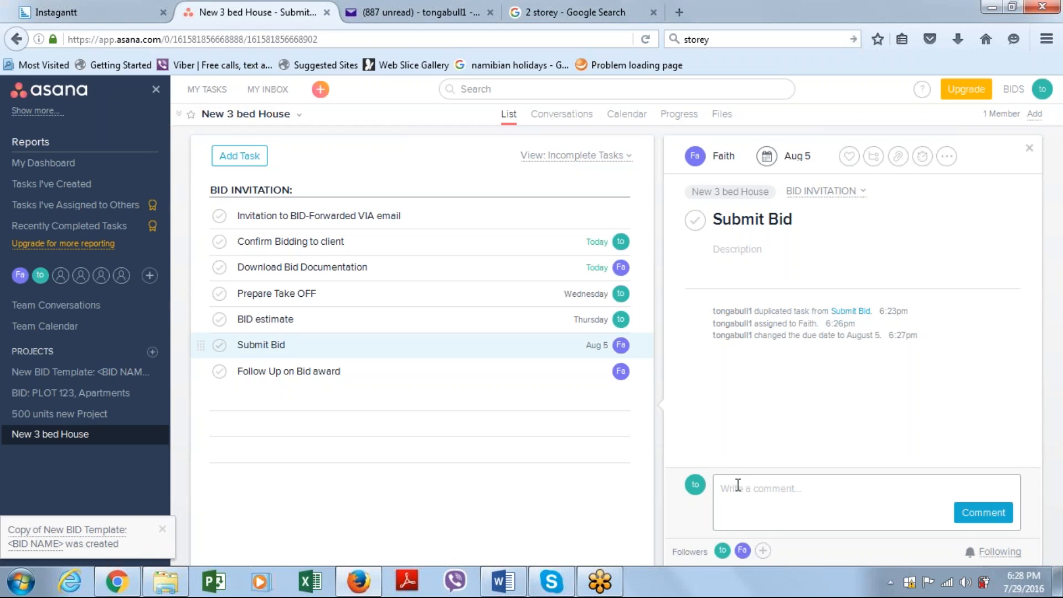
left_click(738, 485)
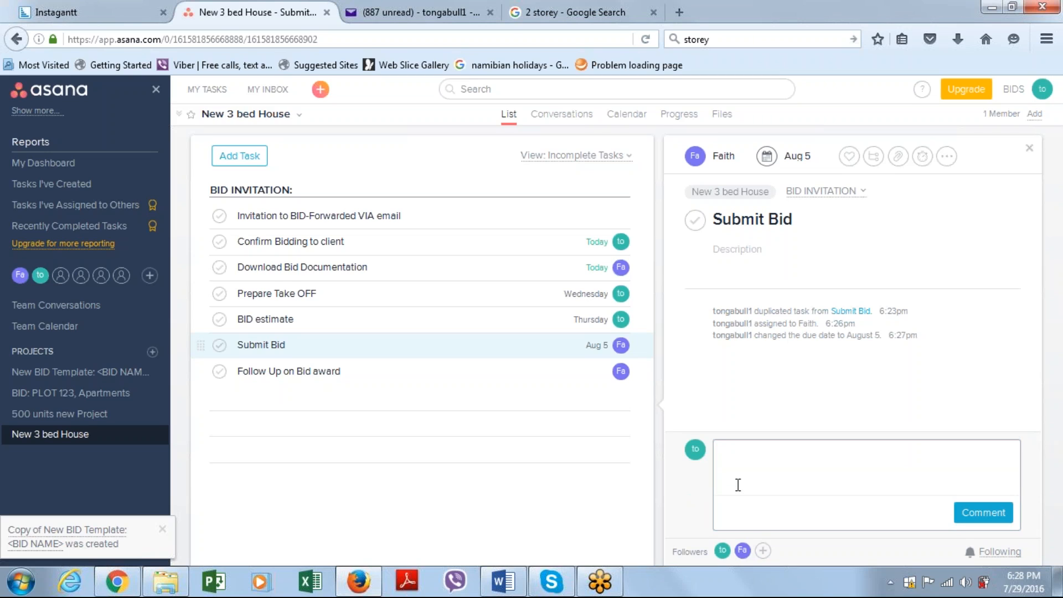
type("Att: Name")
key("Return")
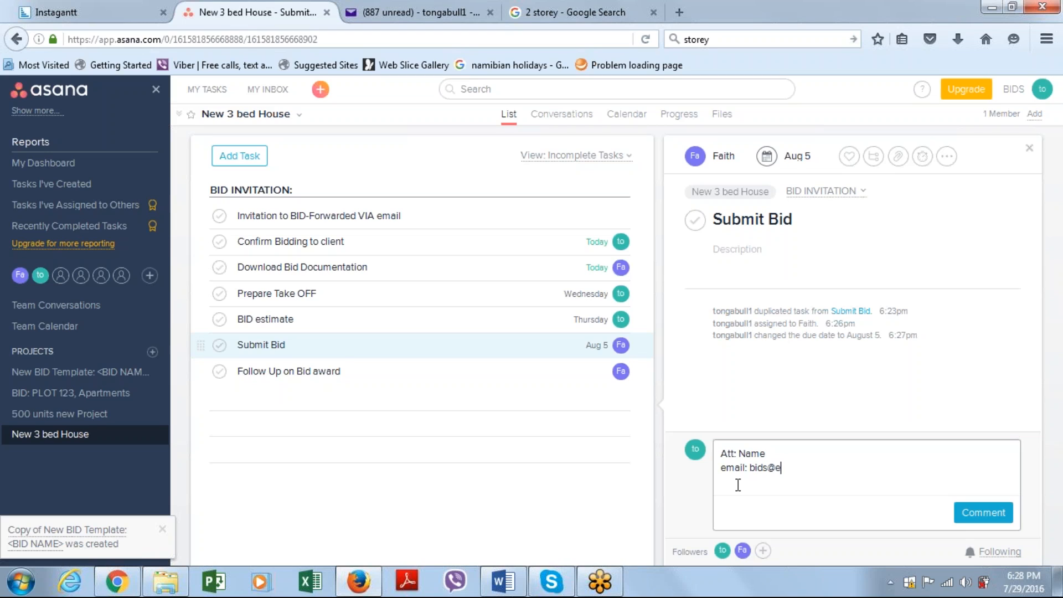
left_click(980, 515)
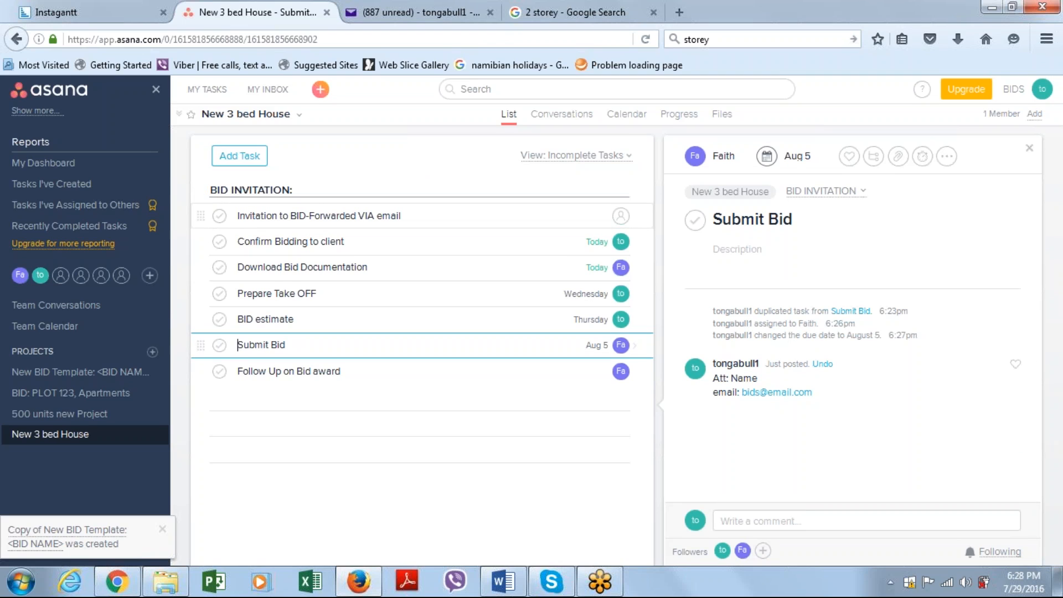
Review the scheduled tasks for late July and August in the project's calendar, and return to the task list
left_click(627, 114)
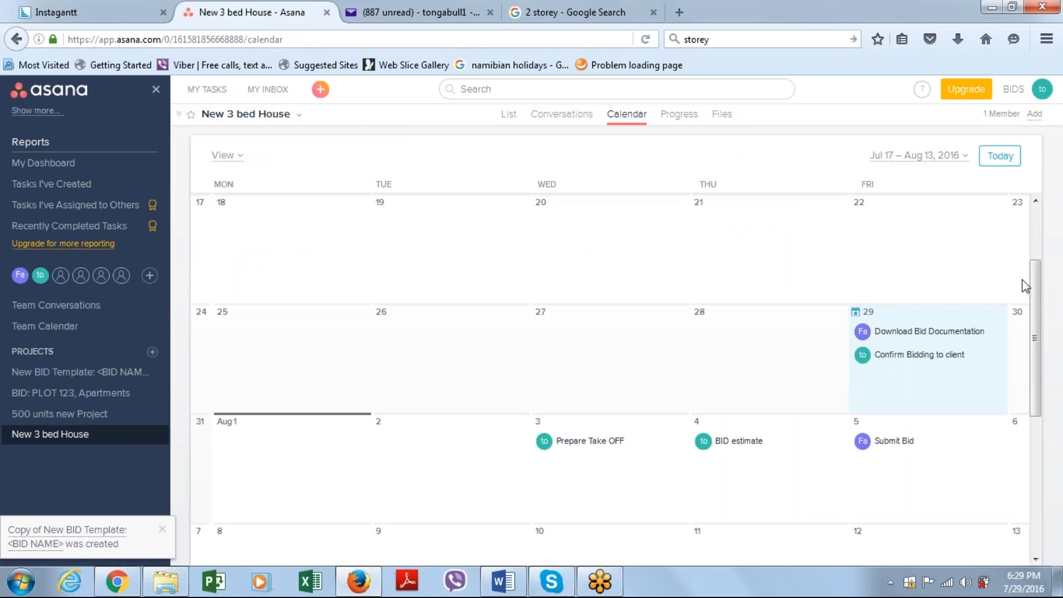
left_click_drag(1039, 290, 1033, 328)
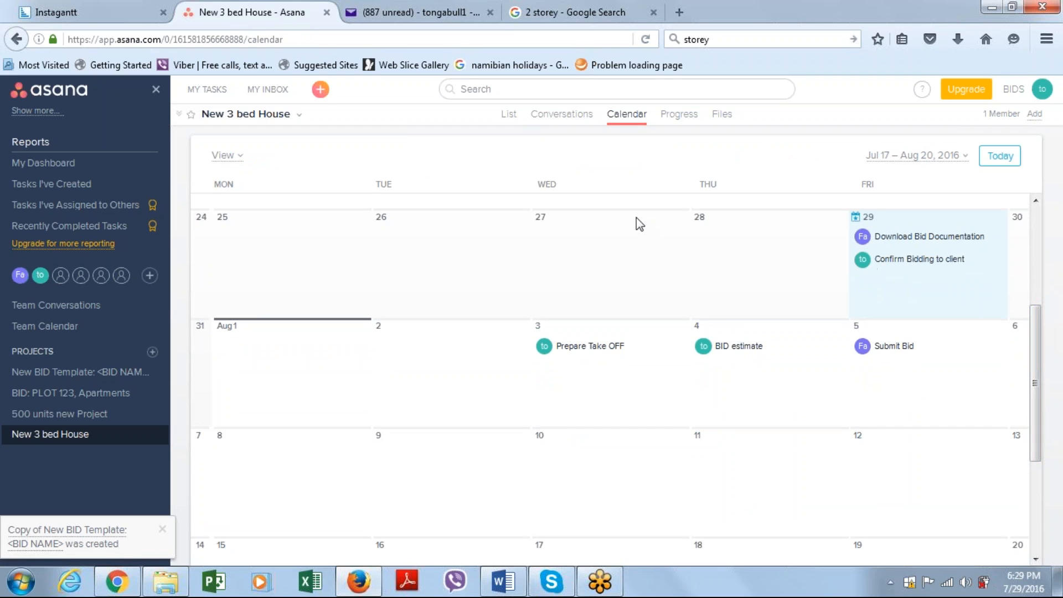
left_click(511, 121)
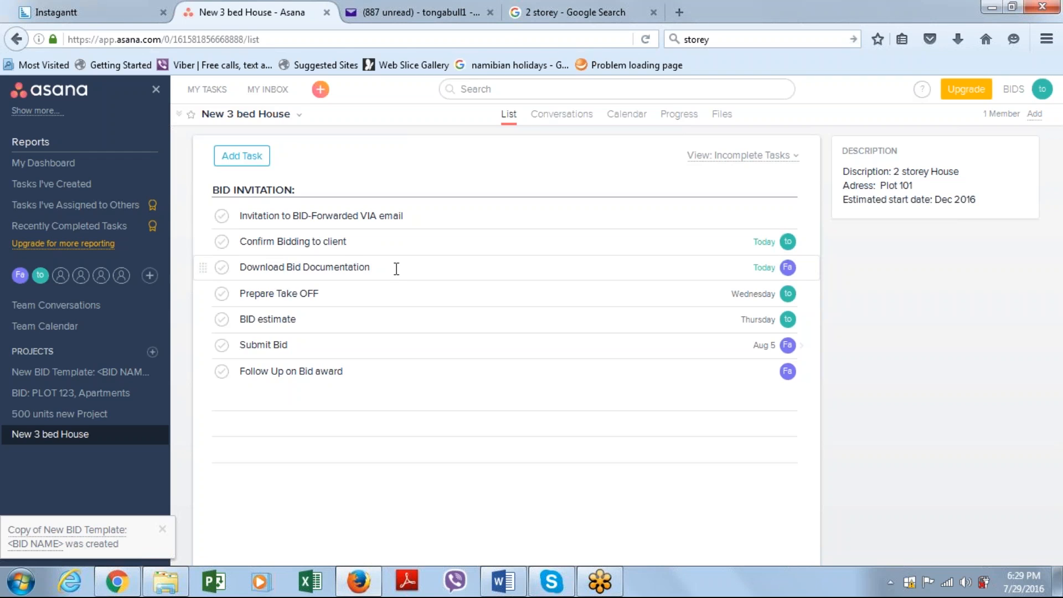
Attach 3D View 3.jpg from Dropbox to the Download Bid Documentation task and look over its preview
left_click(396, 268)
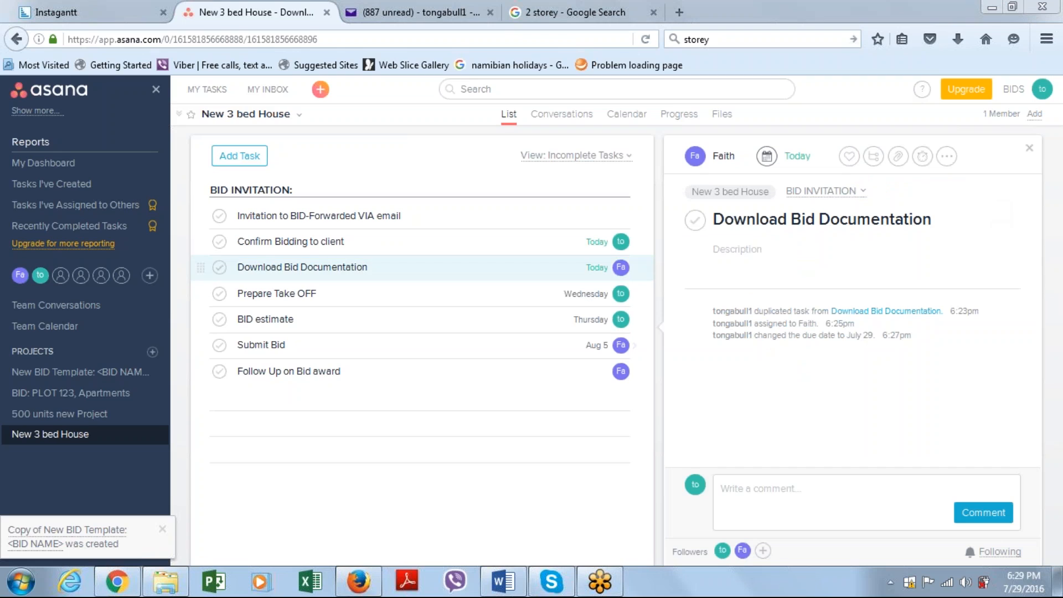
left_click(899, 160)
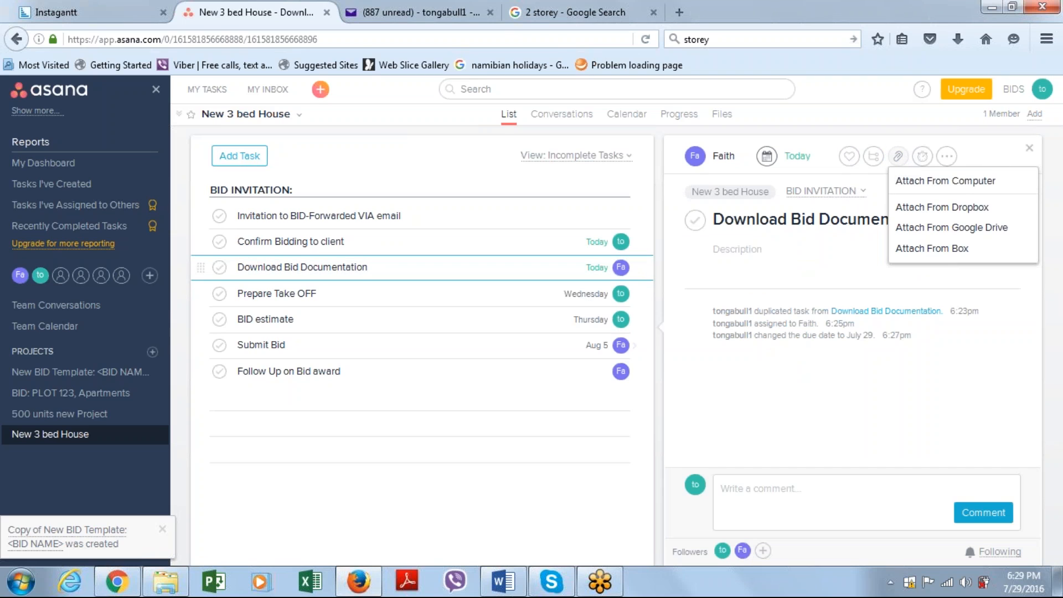
left_click(927, 209)
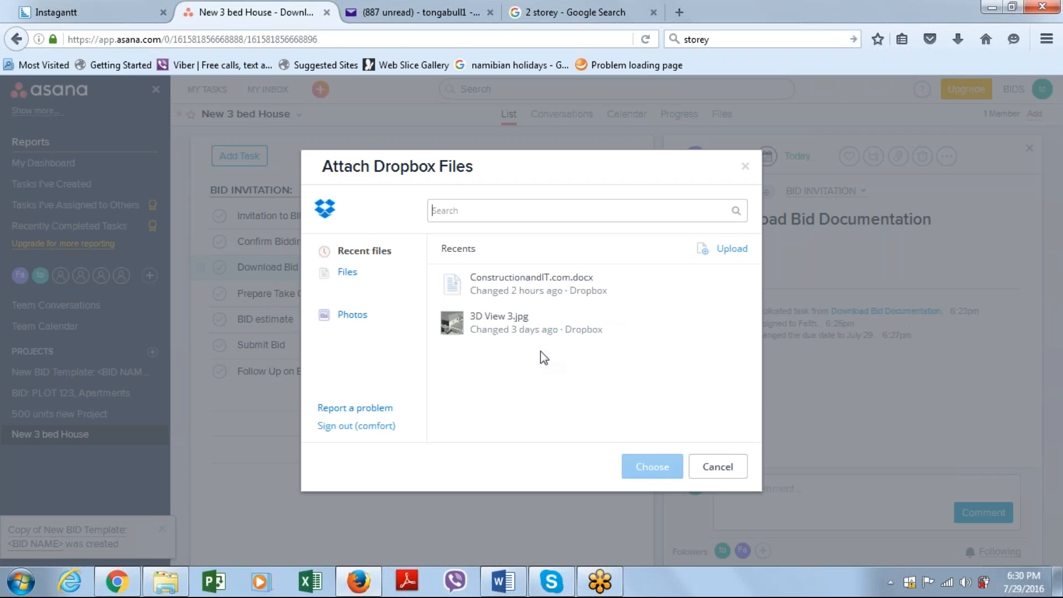
left_click(507, 335)
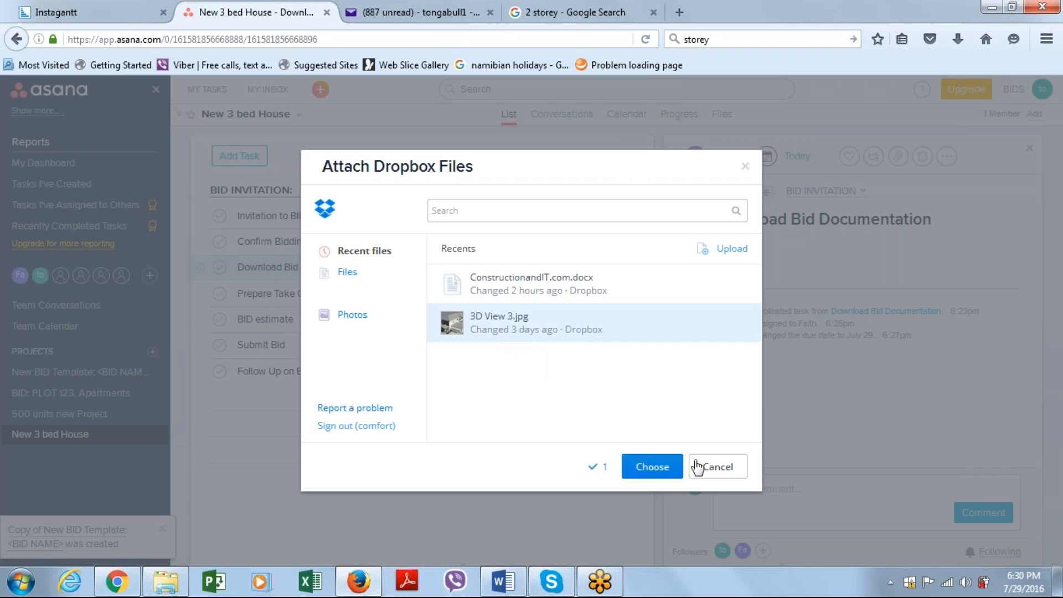
left_click(662, 474)
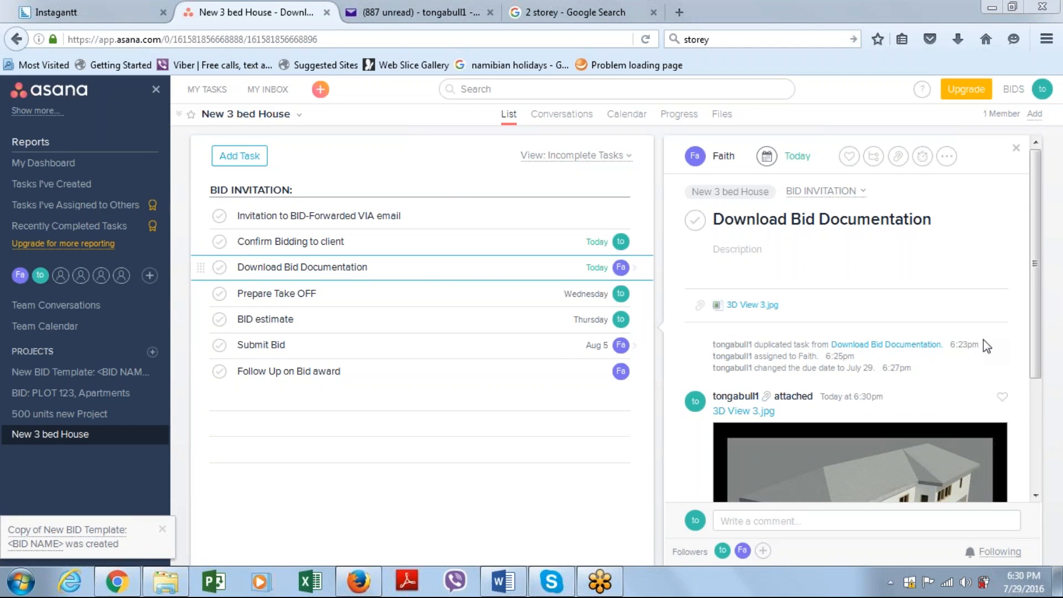
scroll(1031, 376, "down", 4)
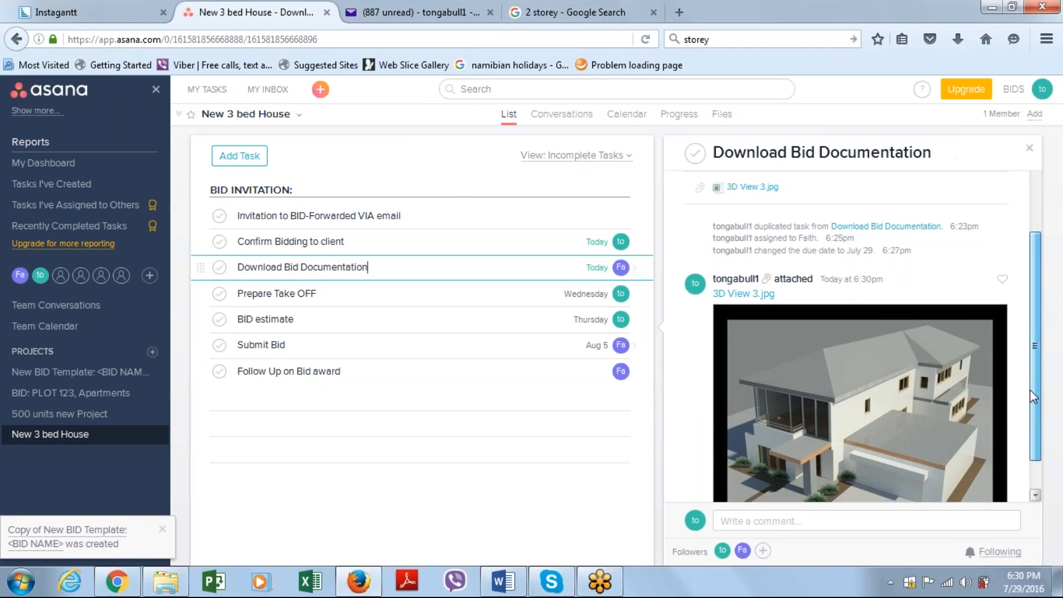
scroll(1031, 366, "up", 2)
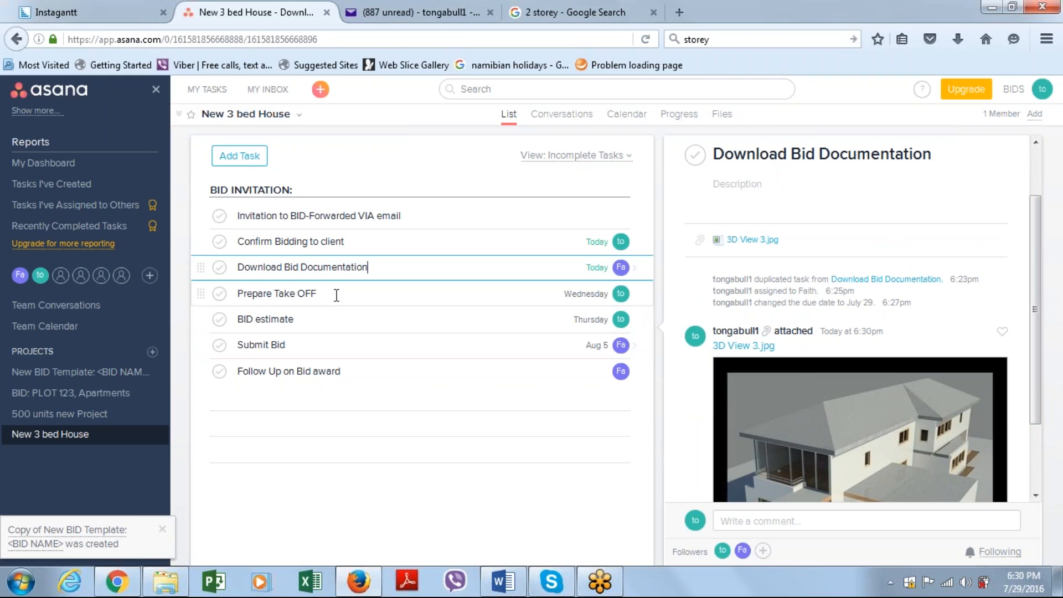
Open the Prepare Take OFF task's details and look at the general settings of the BIDS workspace
left_click(336, 296)
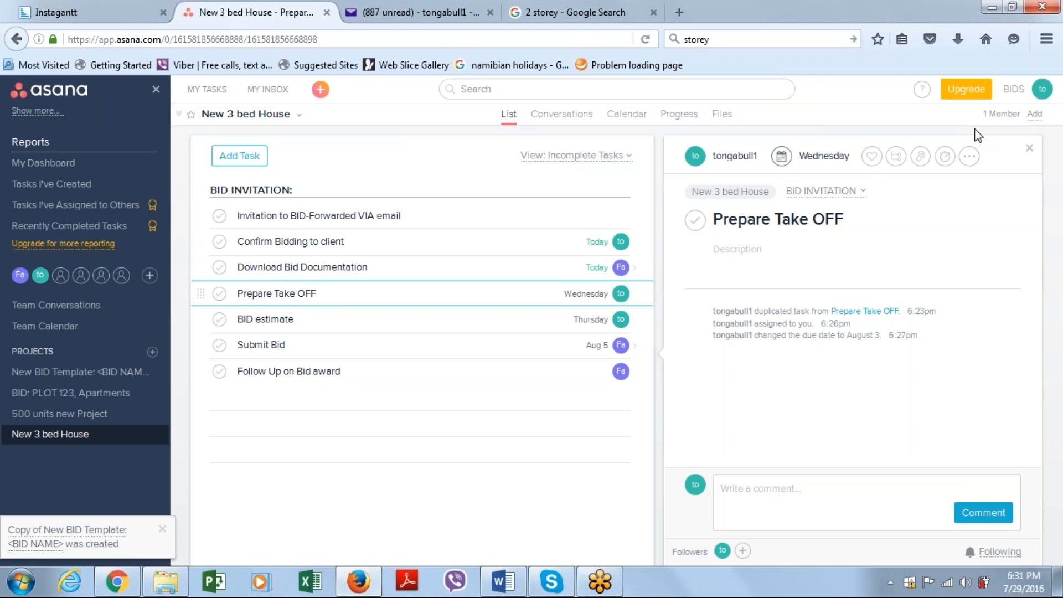
left_click(1014, 90)
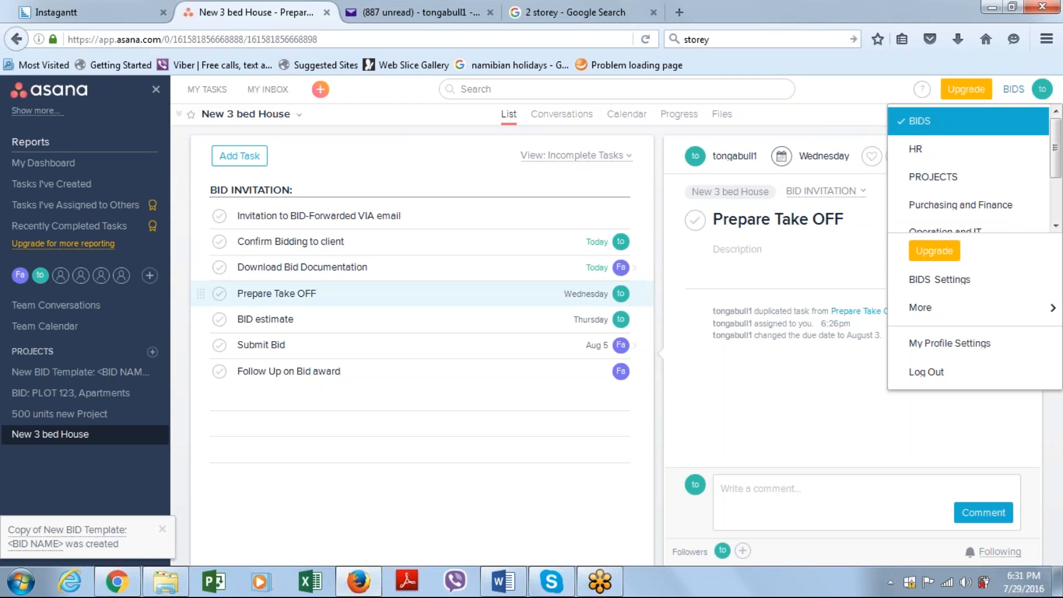
left_click(963, 289)
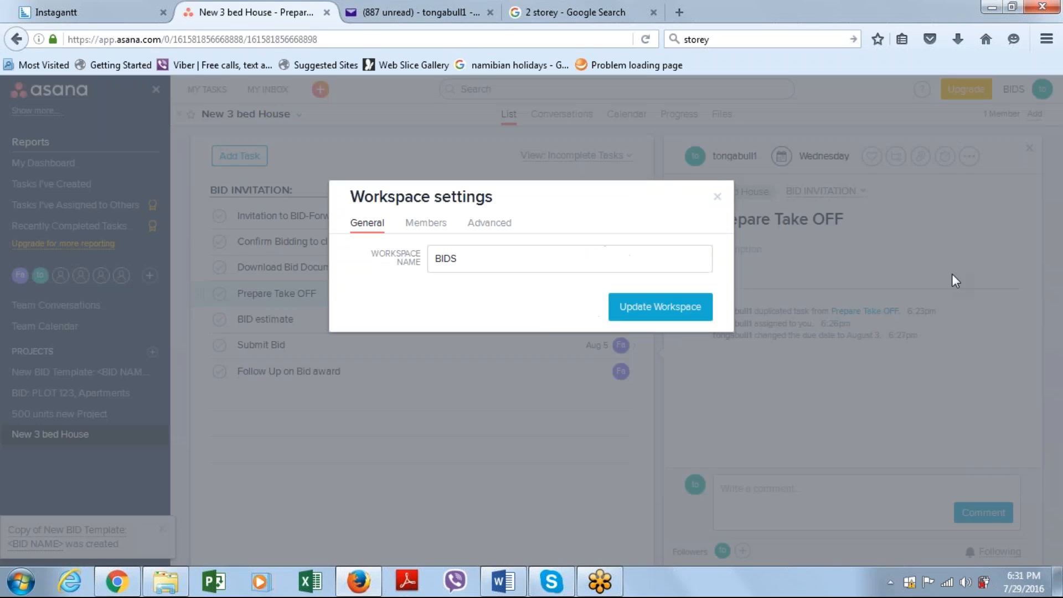
left_click(717, 196)
Open the Instagantt web app from the authorized apps in the profile settings
left_click(1020, 90)
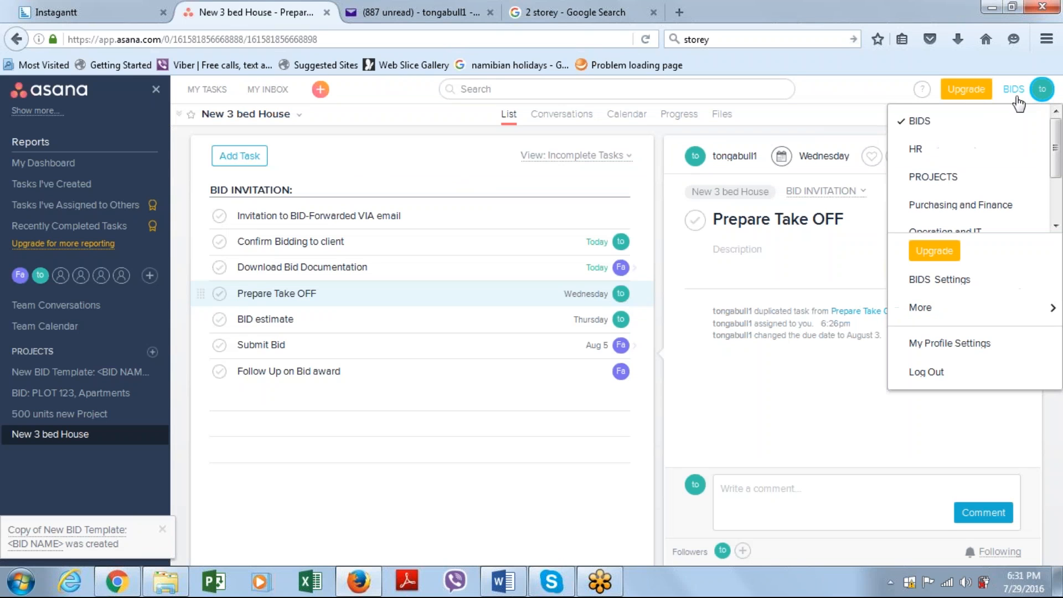
left_click(958, 346)
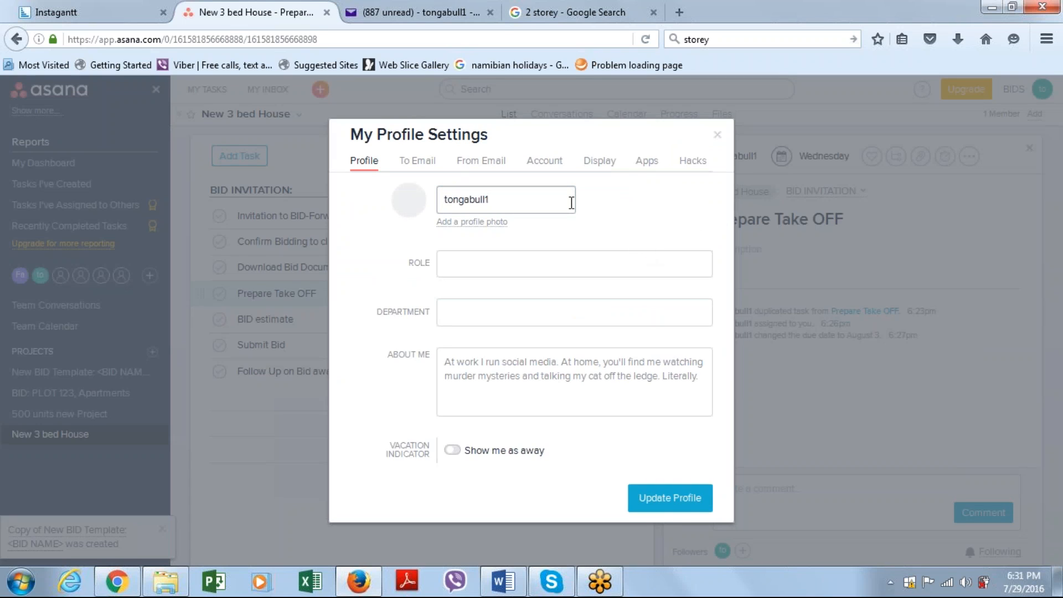
left_click(647, 161)
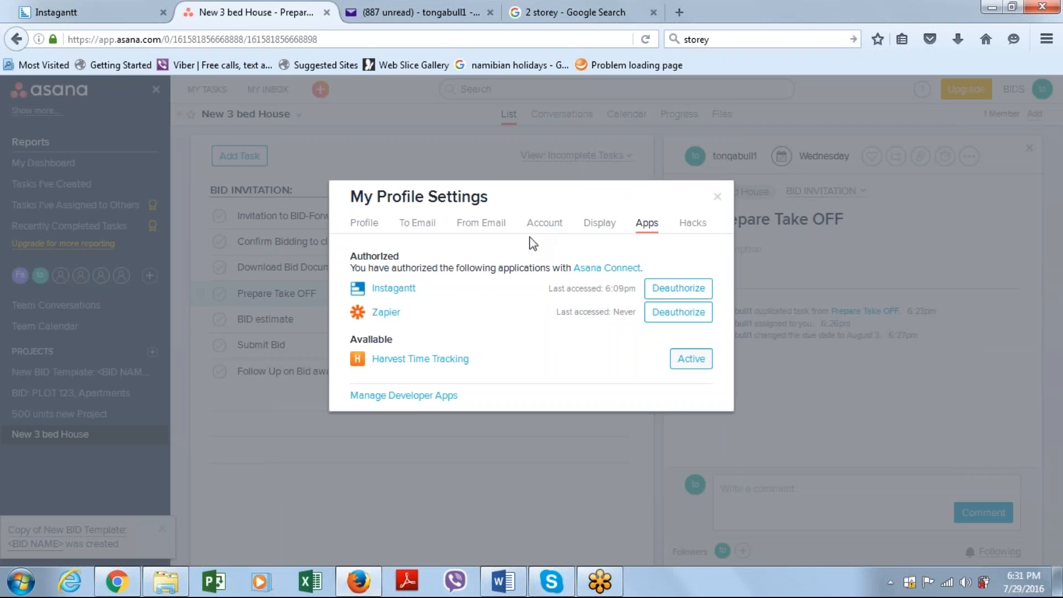
left_click(394, 289)
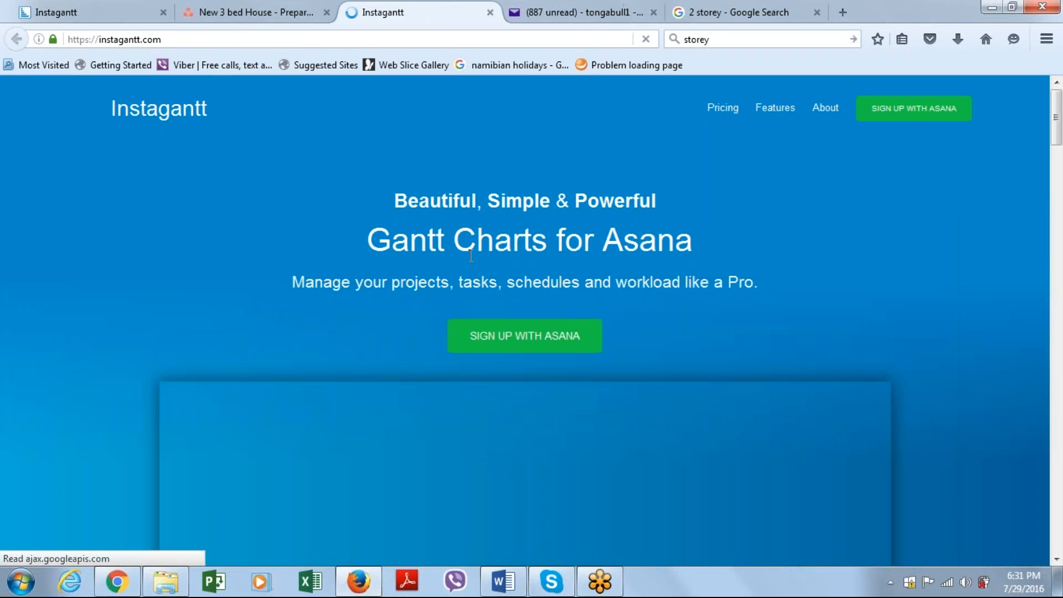
left_click(924, 111)
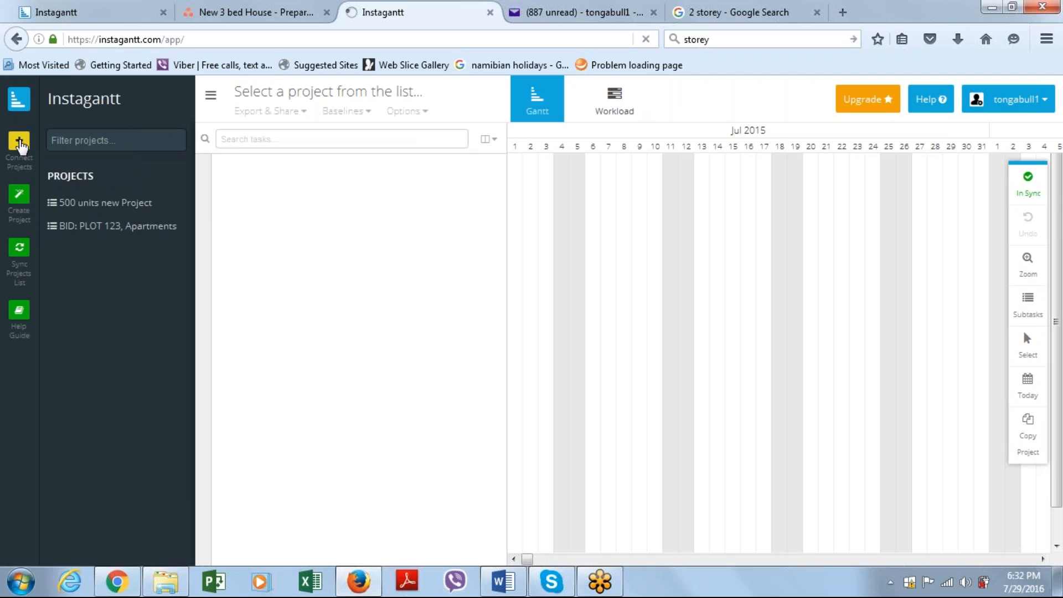
Connect the New 3 bed House project from the BIDS workspace and show its Gantt chart for late July and August 2016
left_click(20, 146)
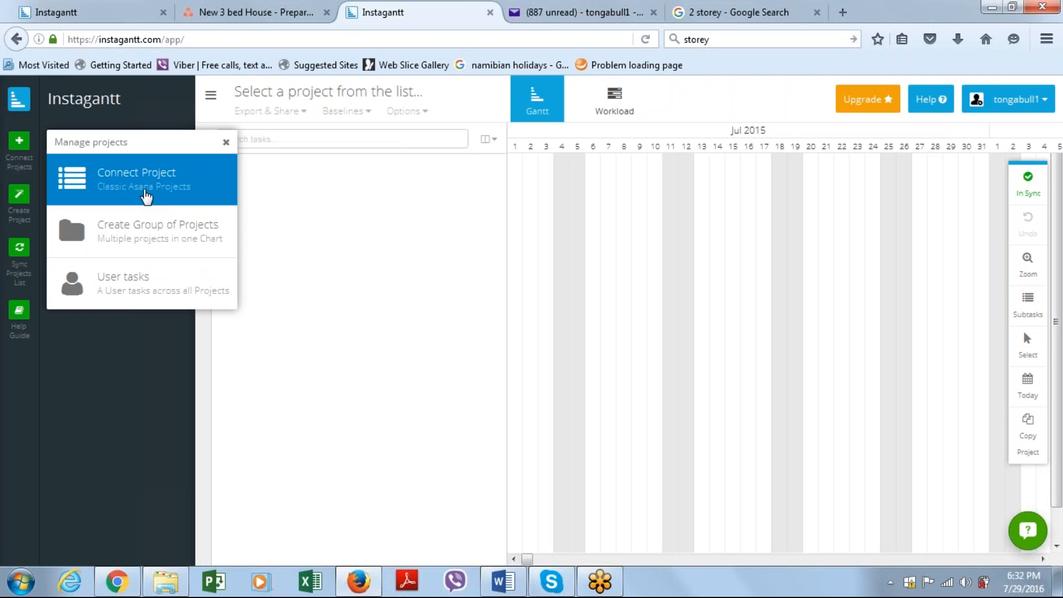
left_click(147, 193)
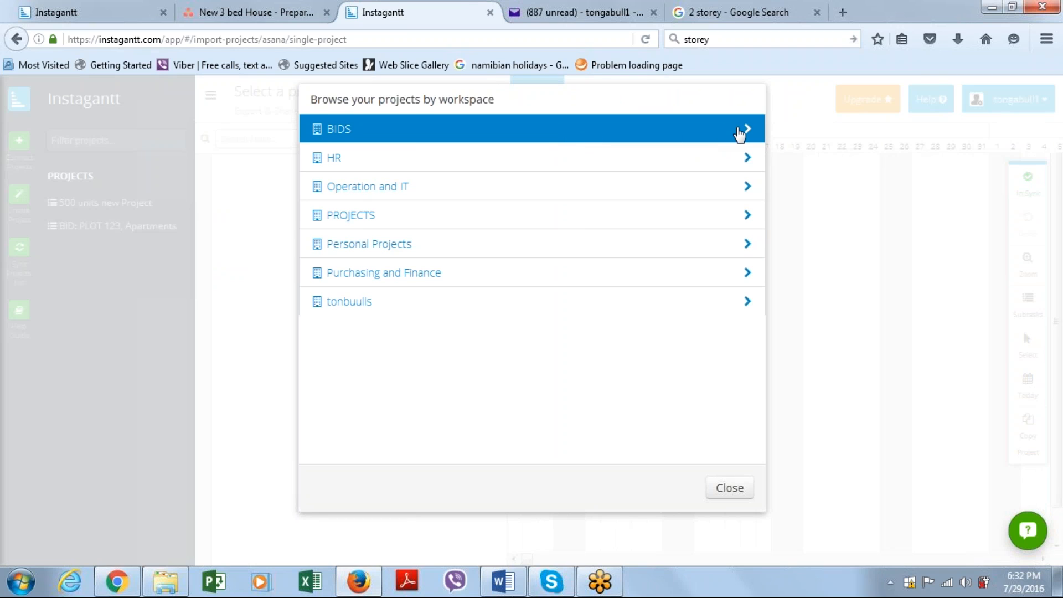
left_click(743, 132)
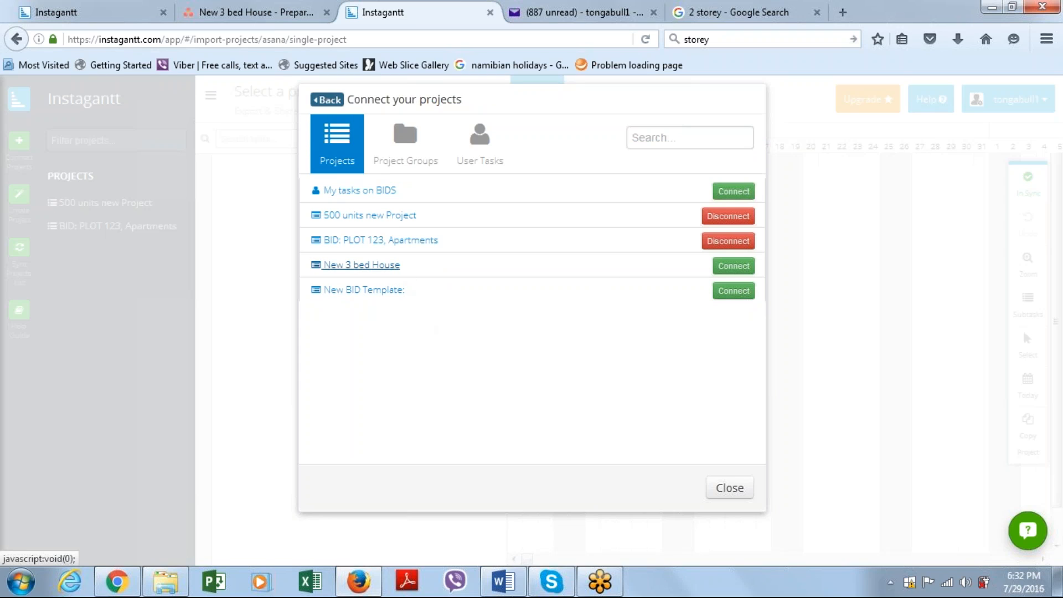
left_click(734, 266)
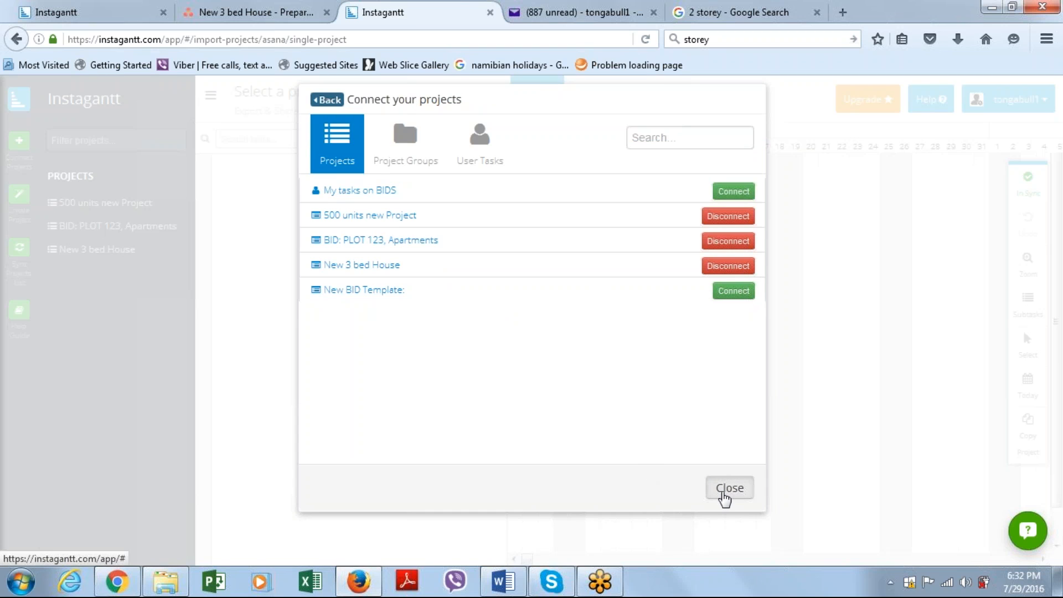
left_click(725, 490)
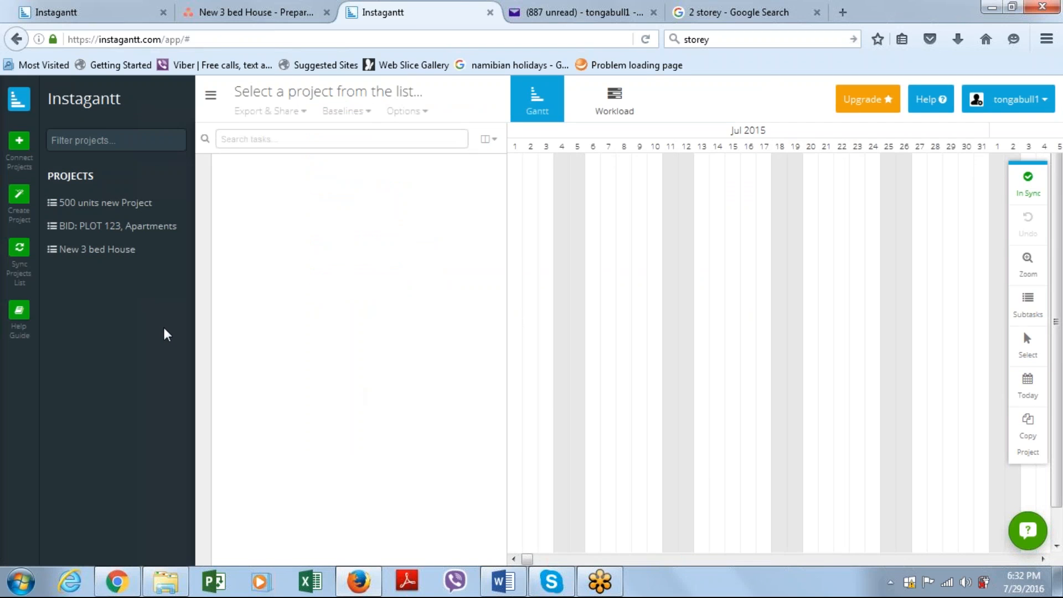
left_click(106, 261)
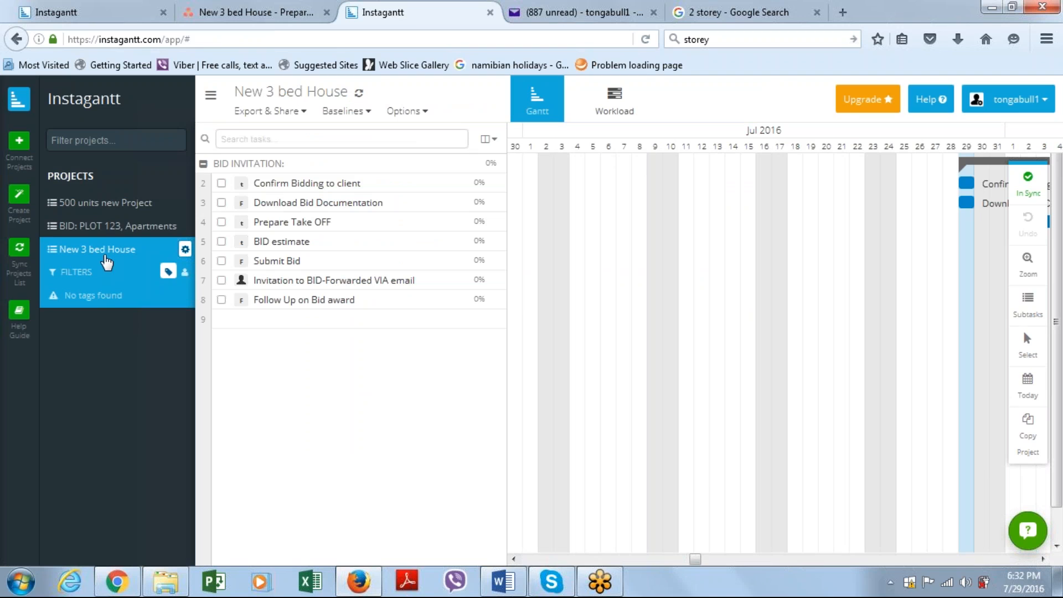
left_click_drag(701, 564, 709, 564)
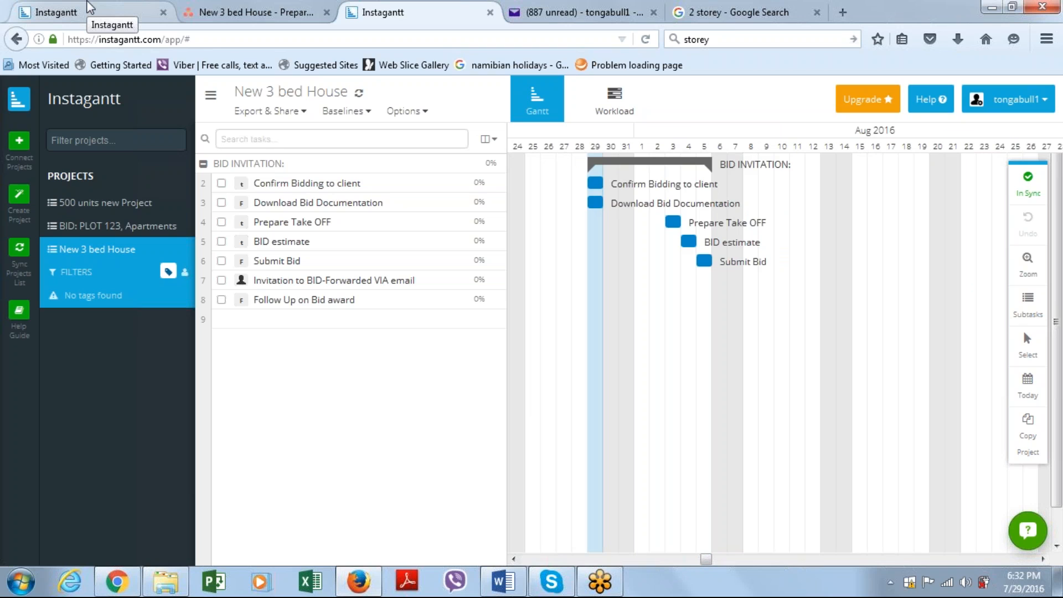
Switch back to Asana and mark the Confirm Bidding to client and Download Bid Documentation tasks complete
left_click(227, 10)
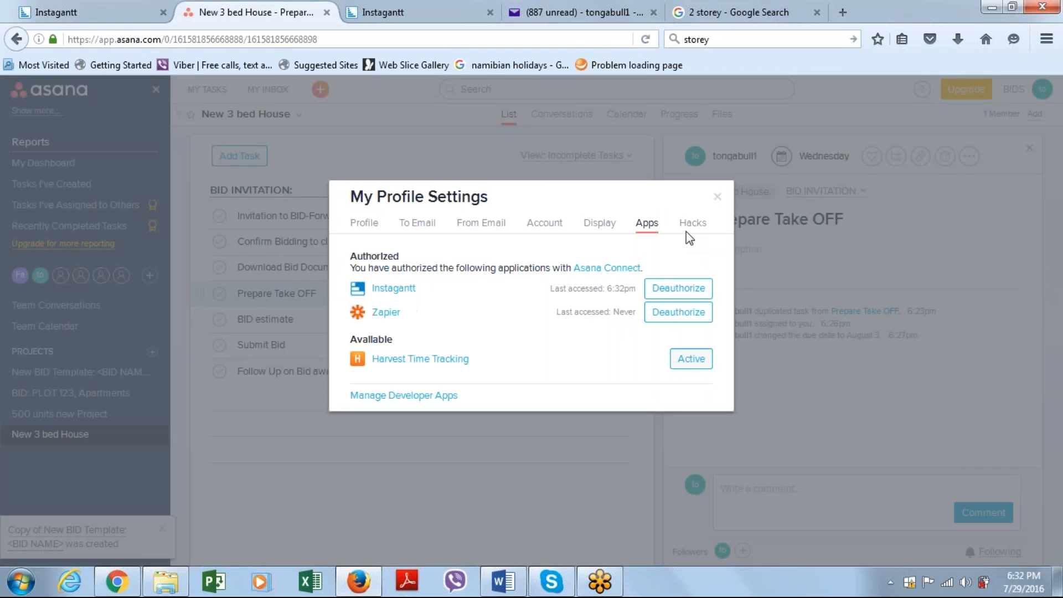
left_click(717, 197)
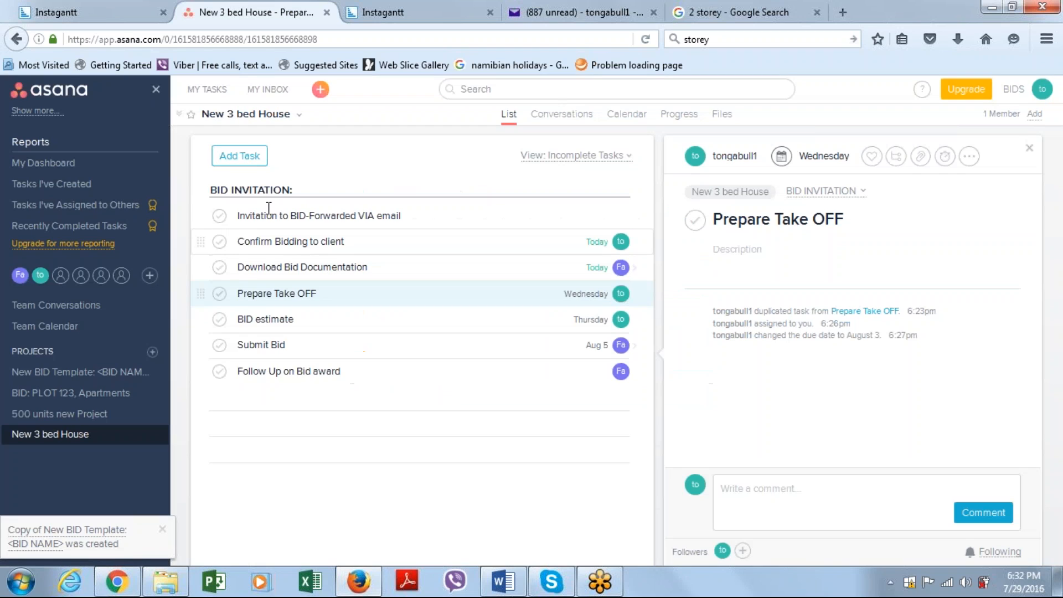
left_click(220, 242)
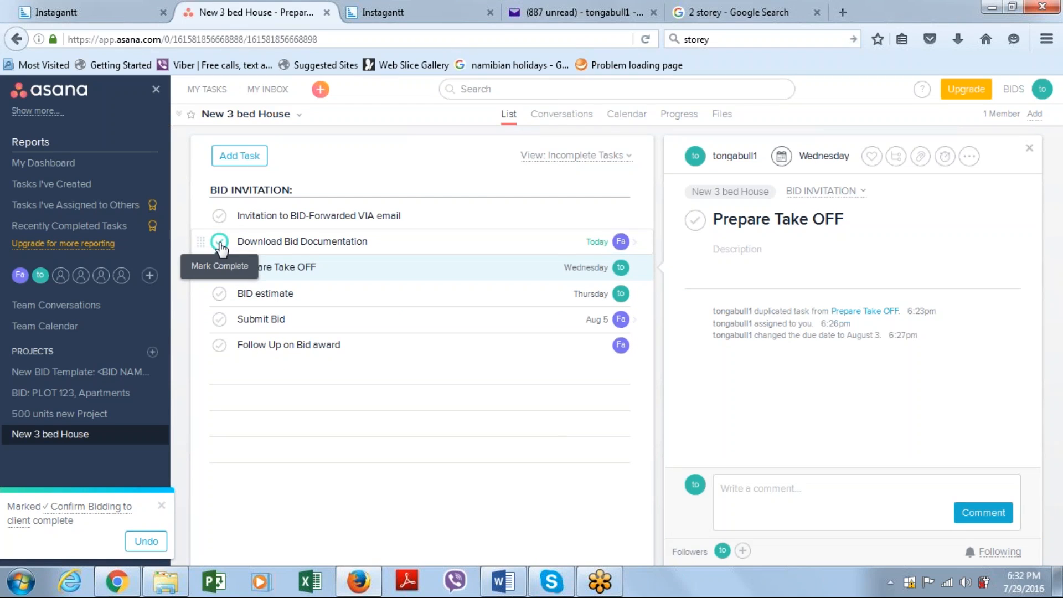
left_click(220, 243)
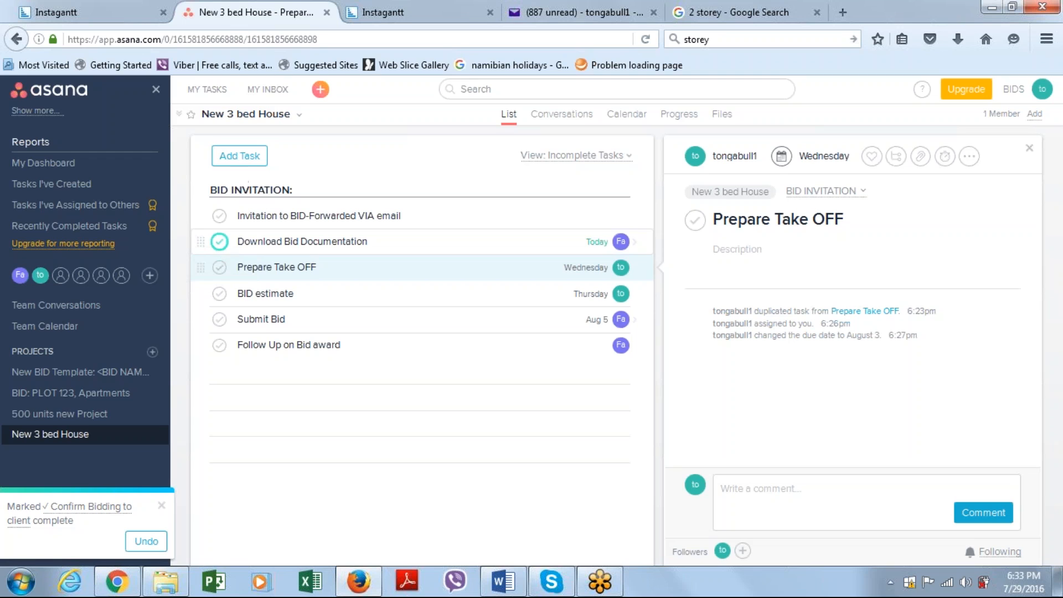
Reload Instagantt and check the progress of the New 3 bed House tasks on the Gantt chart for late July and August
left_click(384, 12)
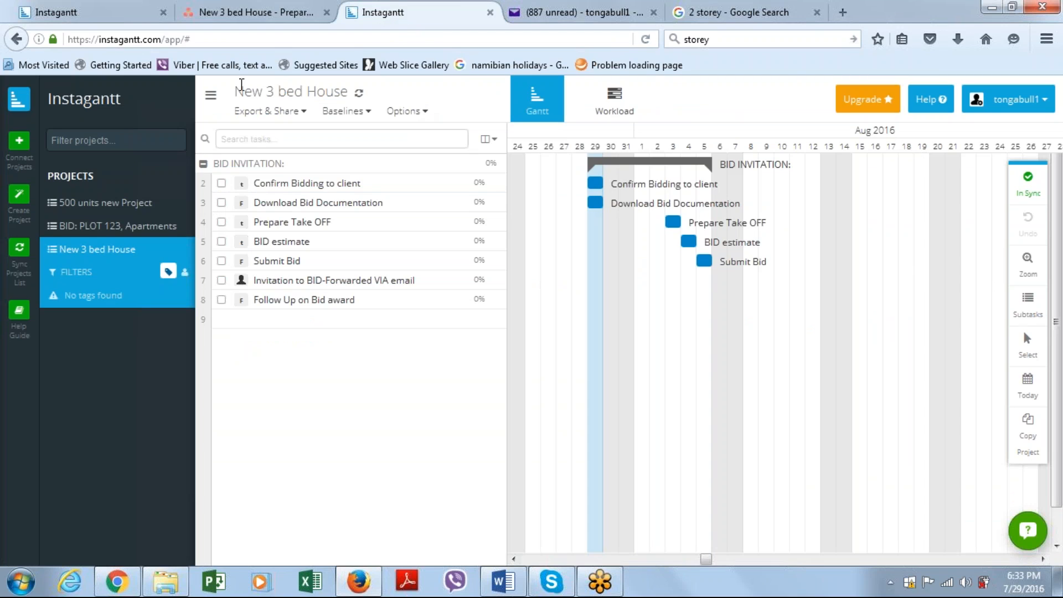
left_click(646, 40)
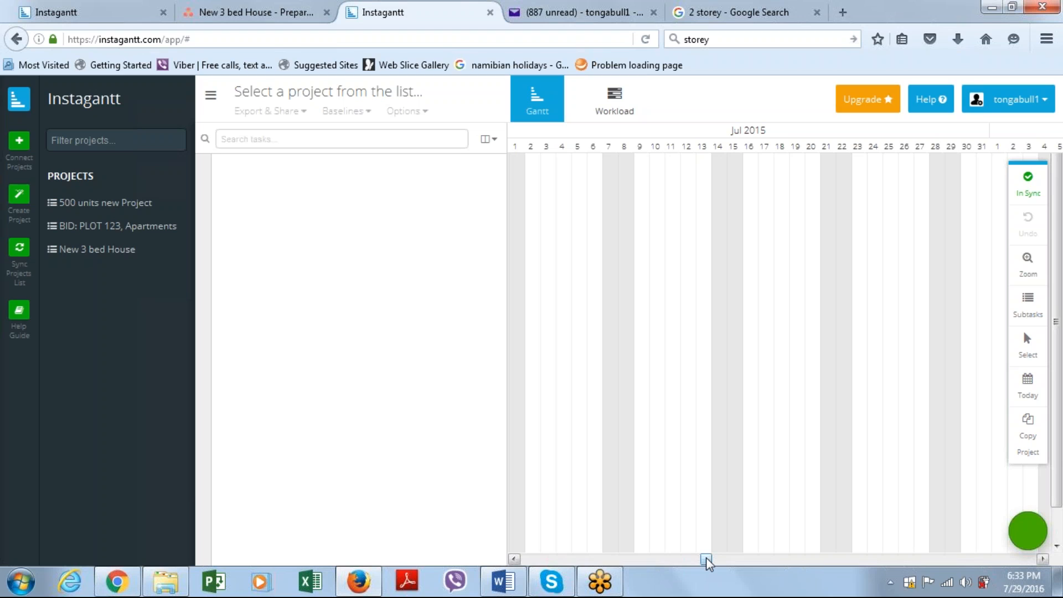
mouse_move(707, 562)
left_mouse_down()
mouse_move(721, 562)
mouse_move(700, 559)
left_mouse_up()
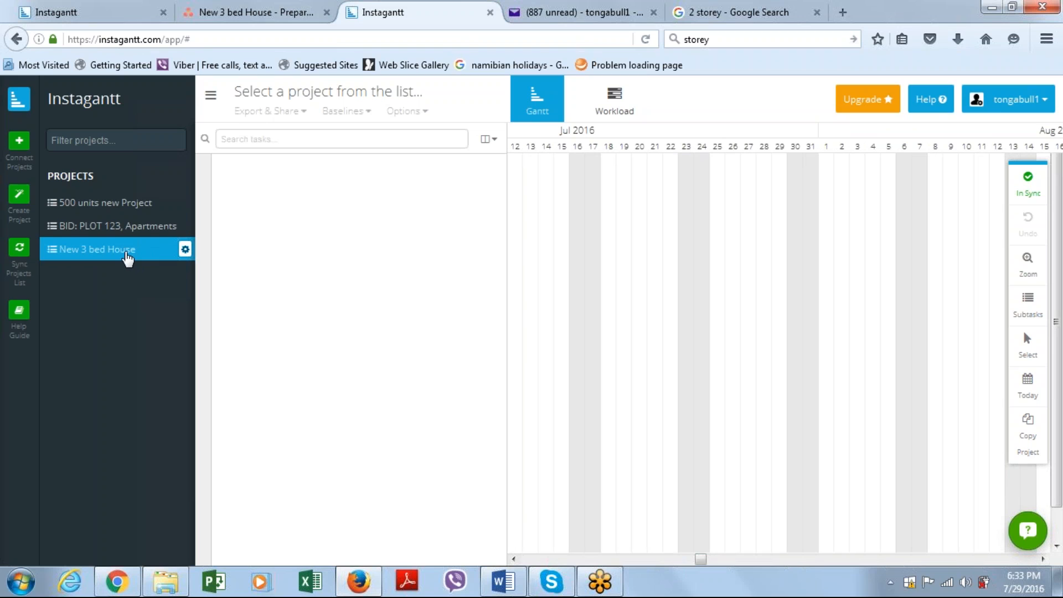
left_click(126, 253)
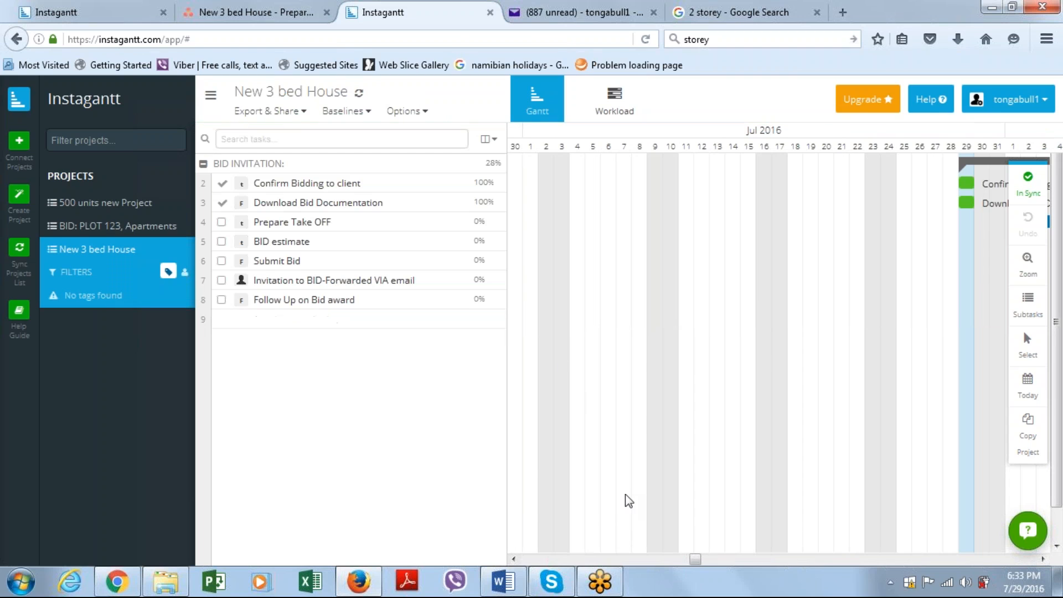
left_click_drag(695, 562, 711, 566)
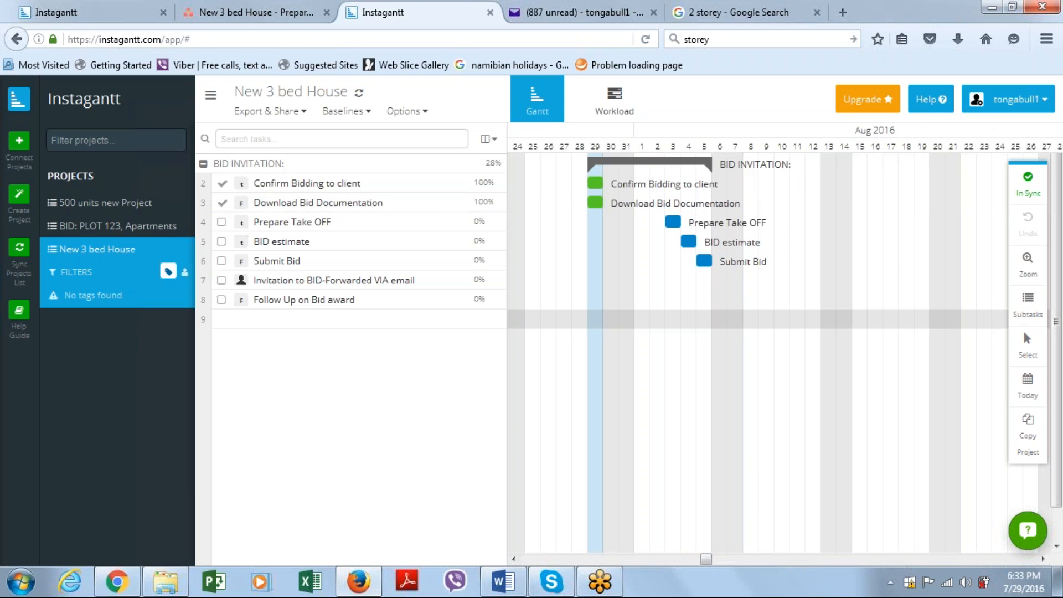
Compare the remaining tasks in Asana with the Instagantt chart, and return to the Asana task list
left_click(272, 7)
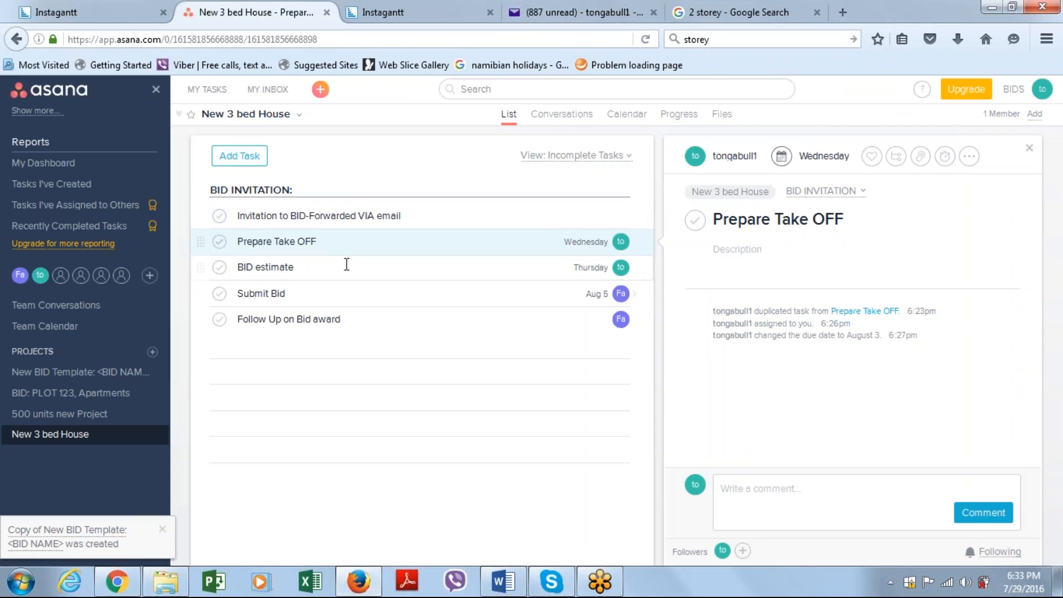
left_click(379, 7)
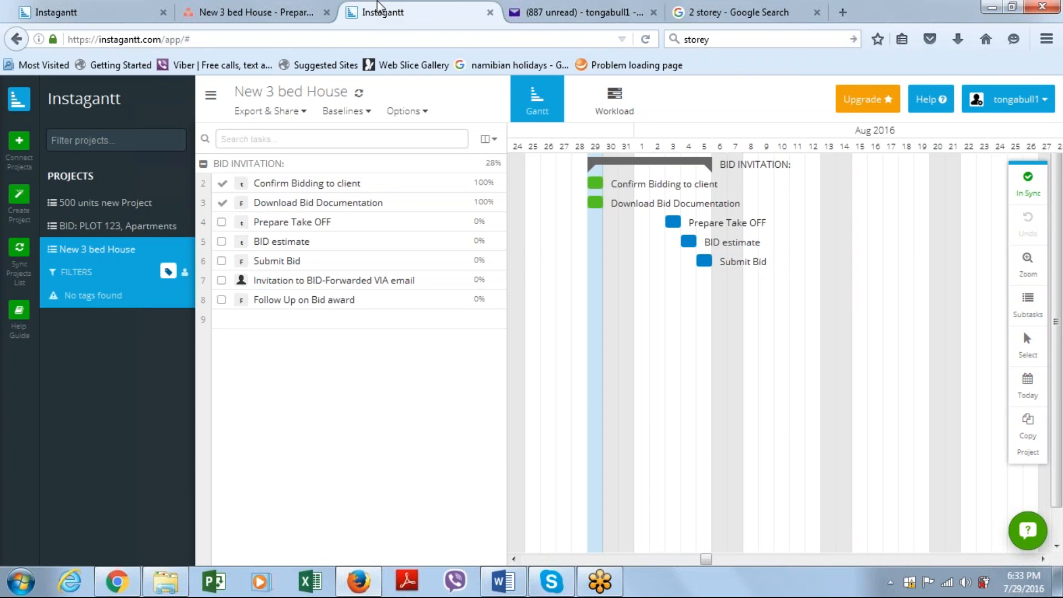
left_click(218, 15)
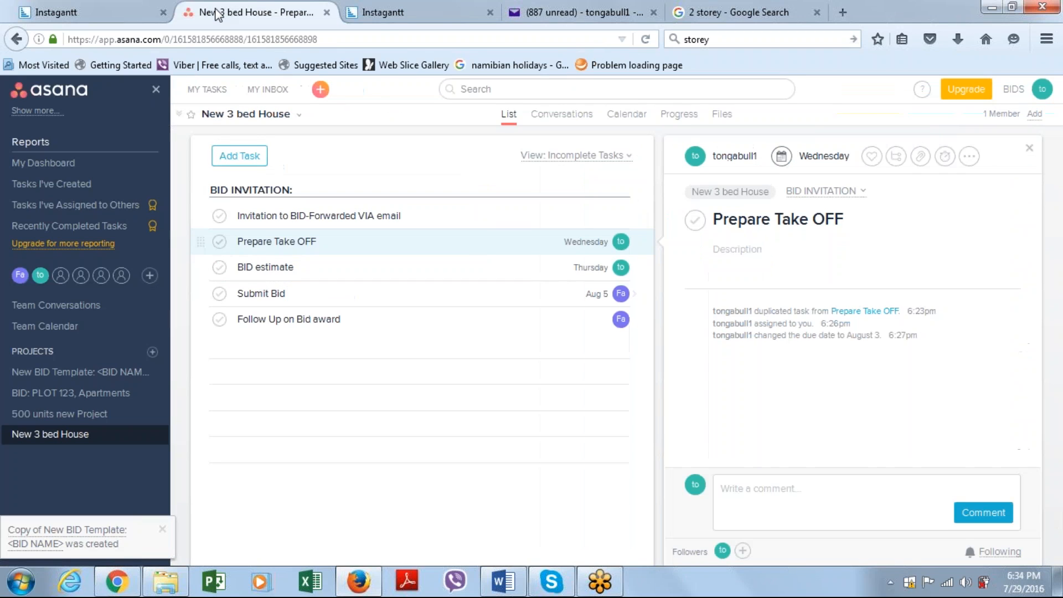